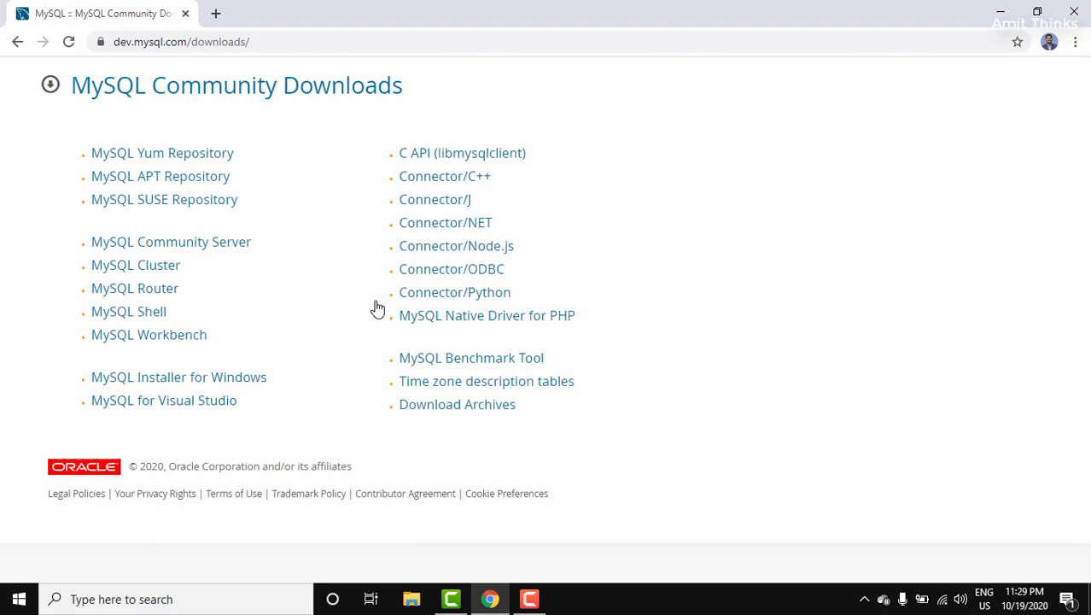
Download the 2.5M MySQL Installer 8.0.22 web-community MSI for Windows without logging in or signing up.
left_click(254, 380)
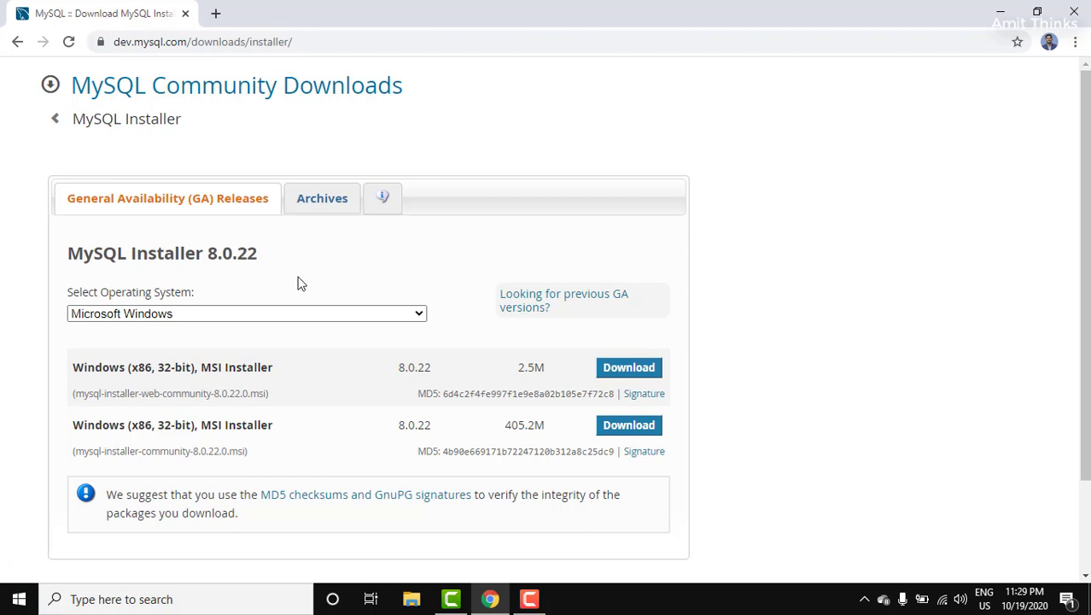
left_click(647, 376)
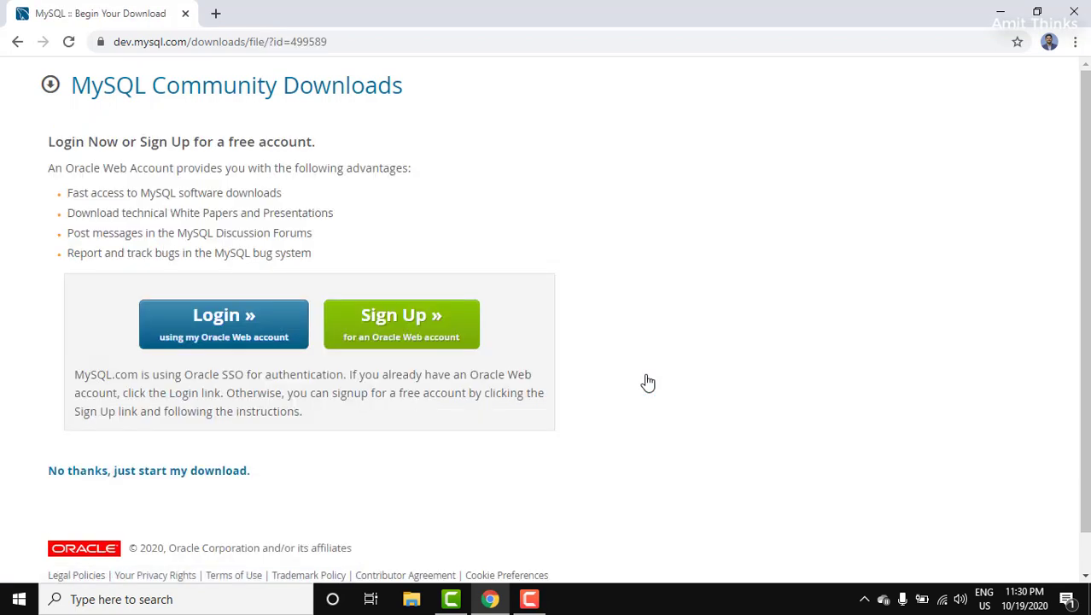
left_click(226, 472)
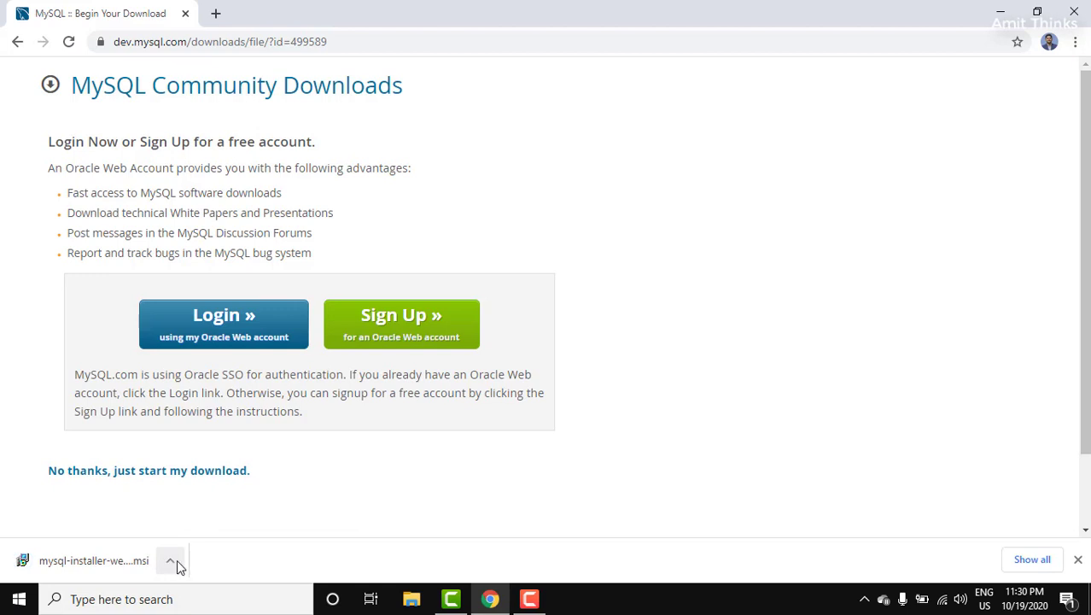
Launch the downloaded MySQL installer MSI and minimize the browser window.
left_click(171, 562)
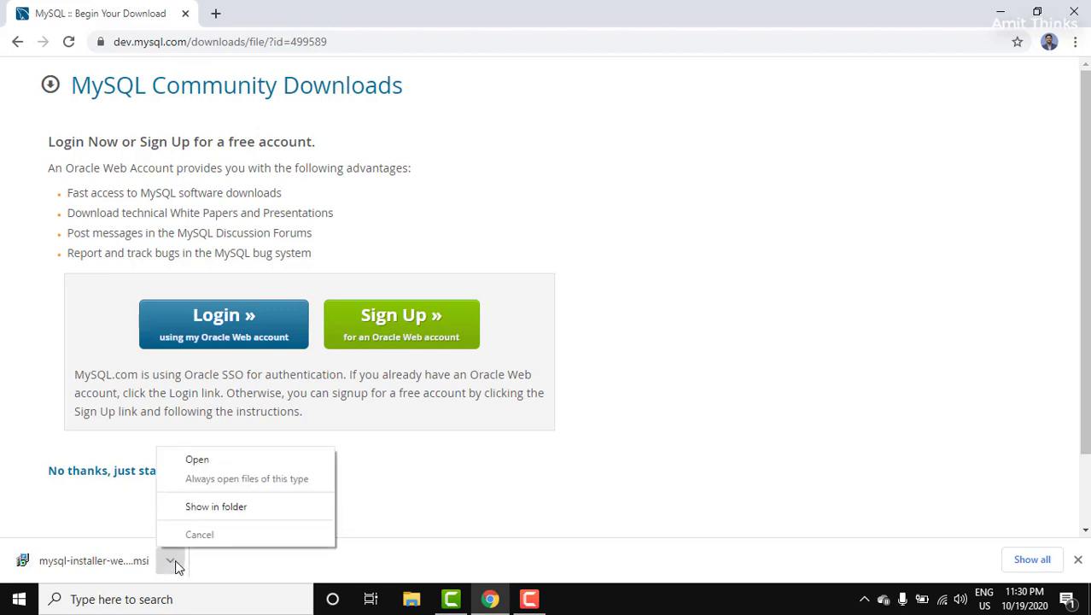
left_click(295, 453)
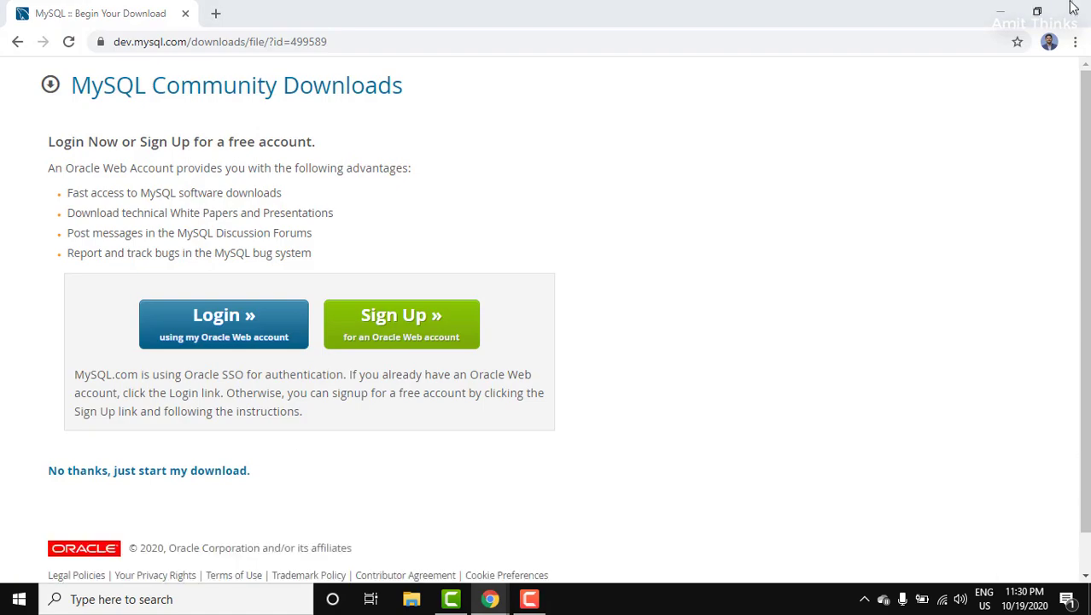
left_click(1001, 12)
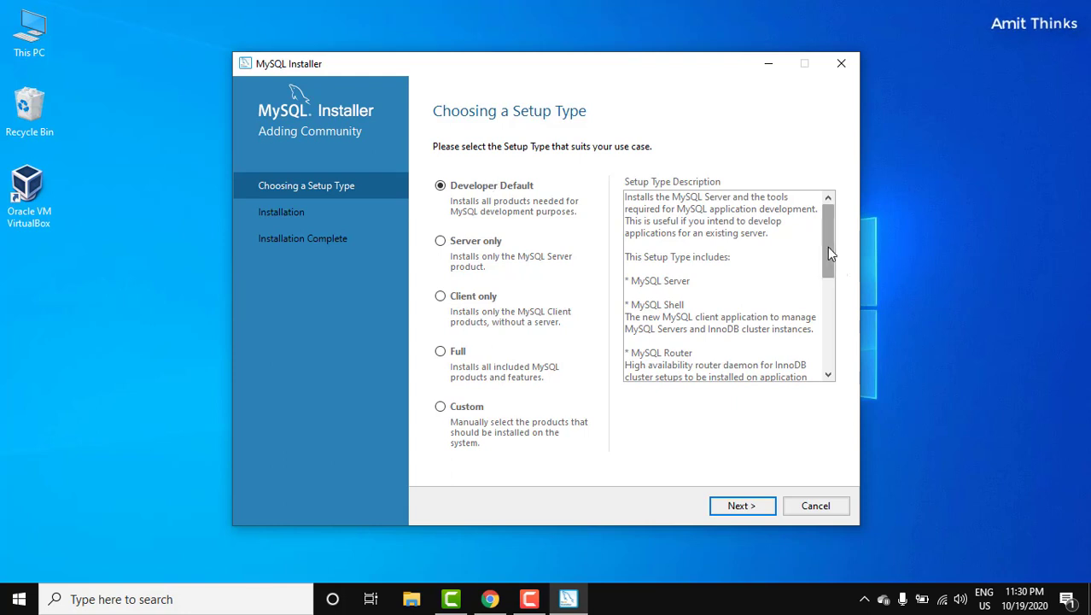
Choose the Custom setup type and continue to the product selection.
left_click_drag(827, 246, 832, 319)
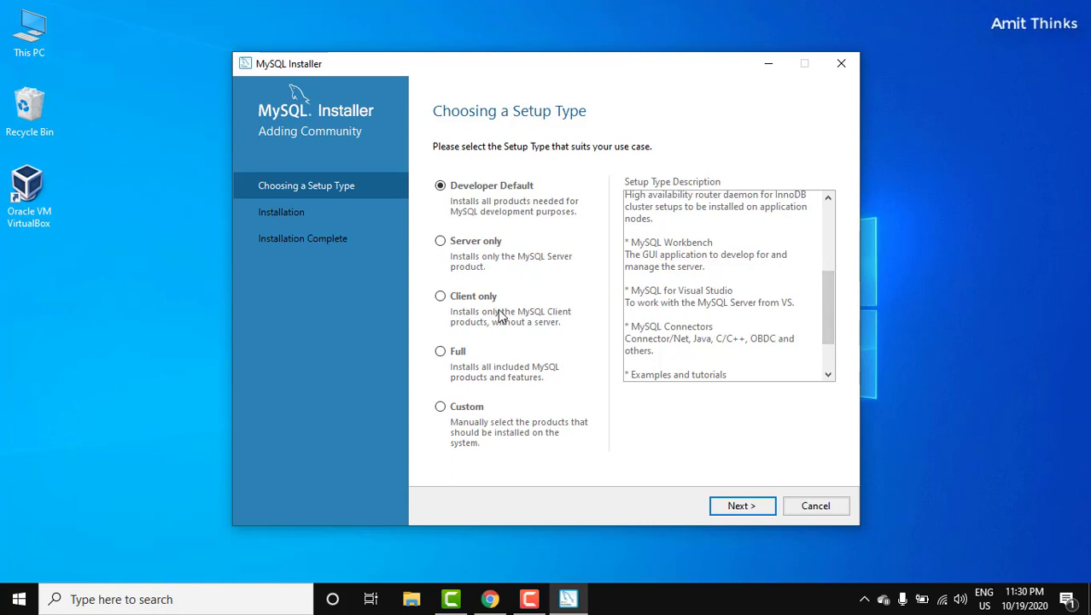
left_click(441, 354)
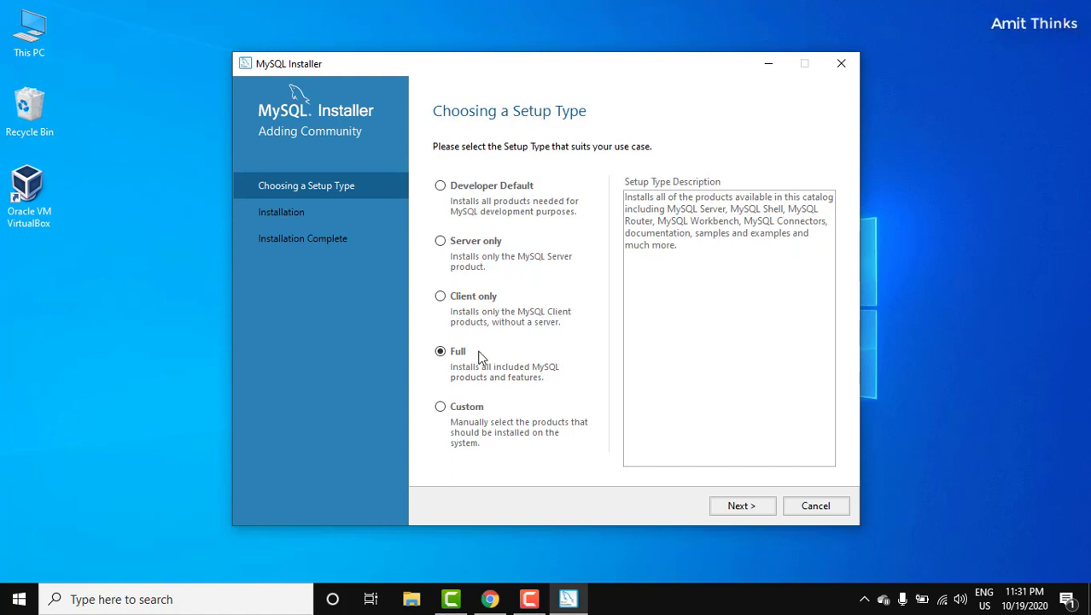
left_click(441, 408)
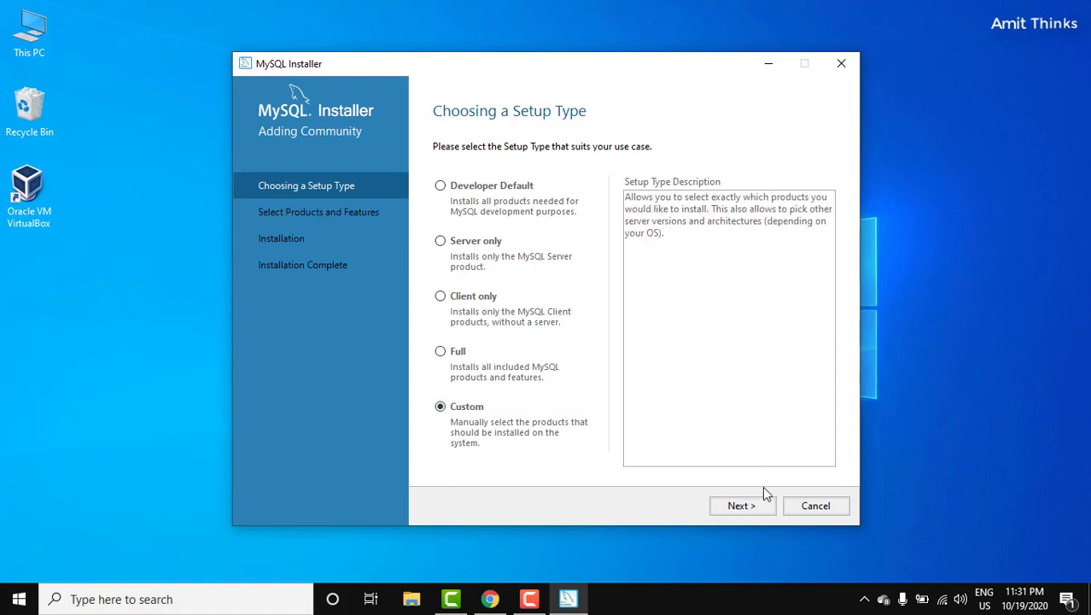
left_click(757, 510)
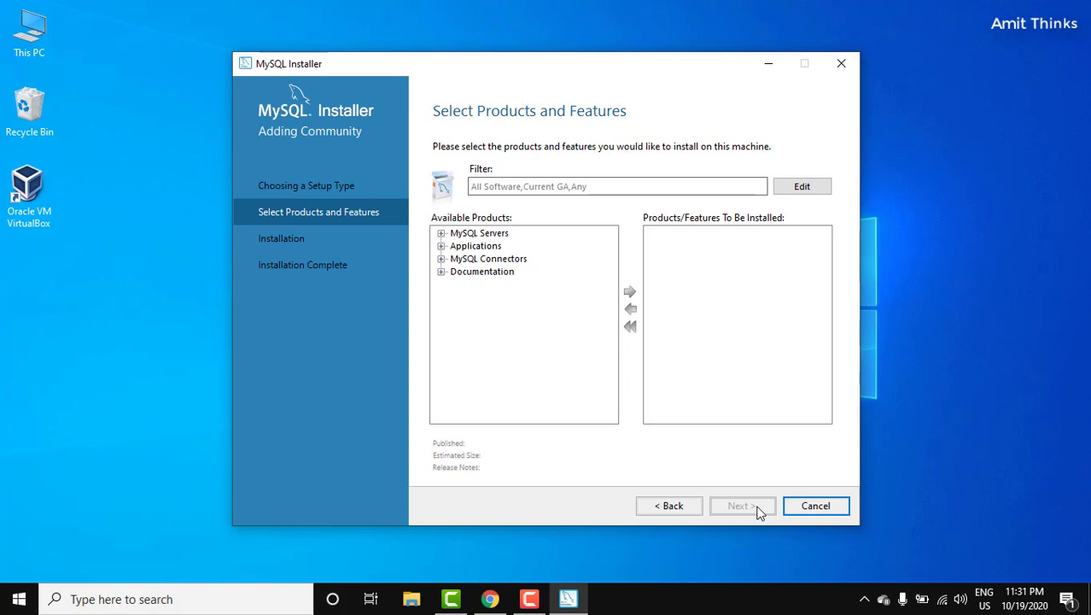
Add MySQL Server 8.0.22 - X64 to the products to be installed.
left_click(442, 234)
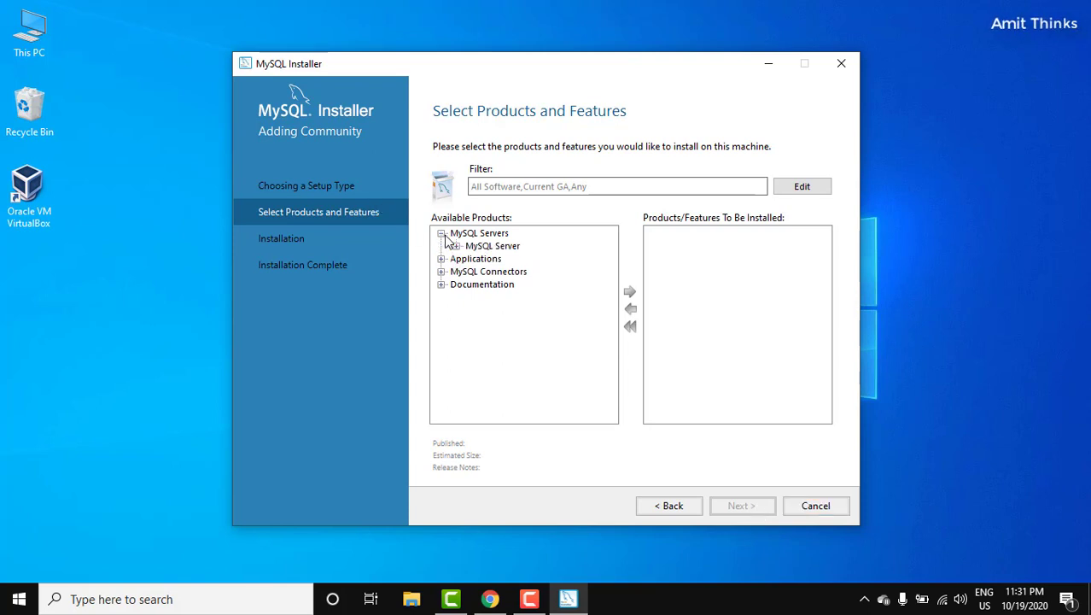
left_click(456, 246)
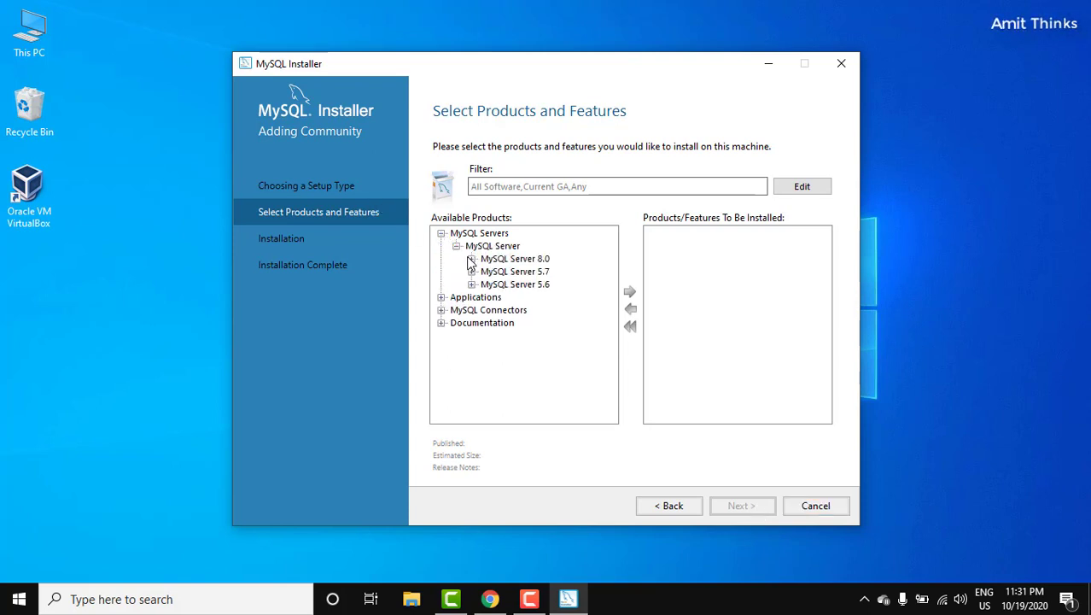
left_click(472, 259)
left_click(568, 247)
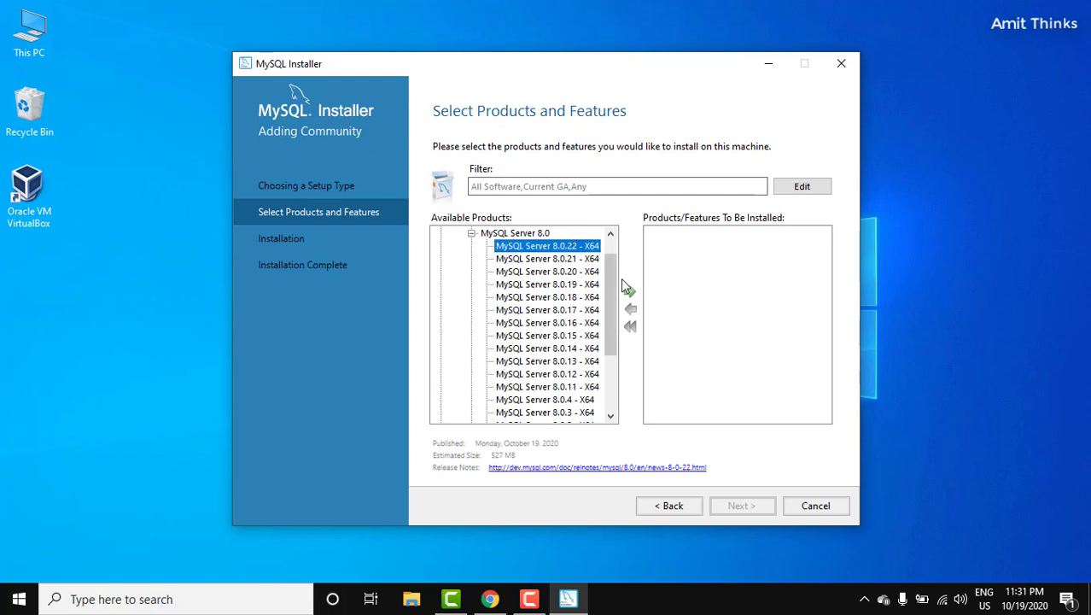
left_click(630, 293)
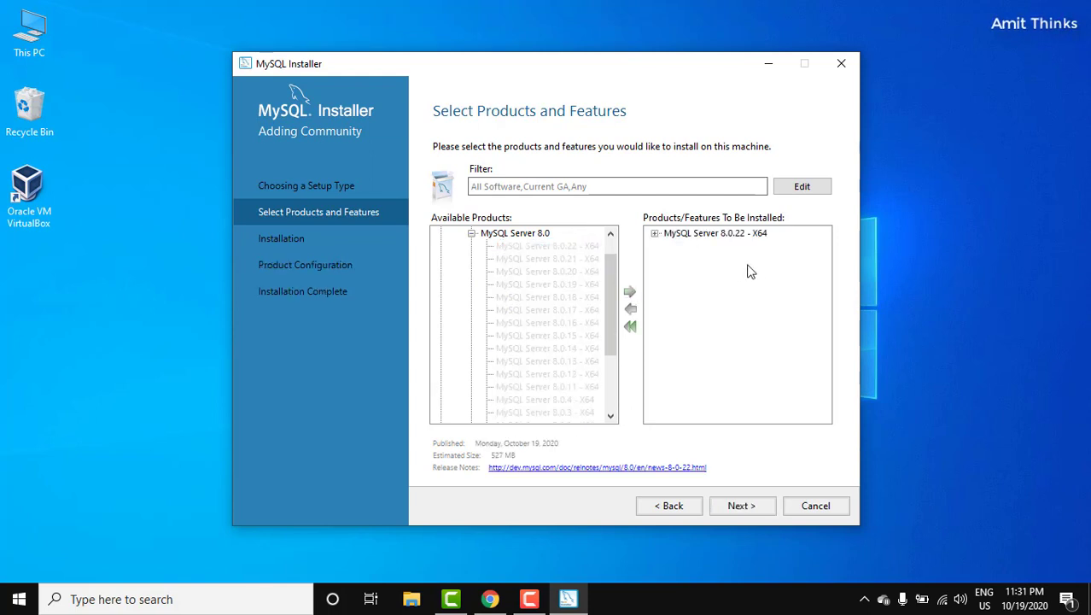
Add MySQL Workbench 8.0.22 - X64 from Applications to the products to be installed.
left_click(472, 234)
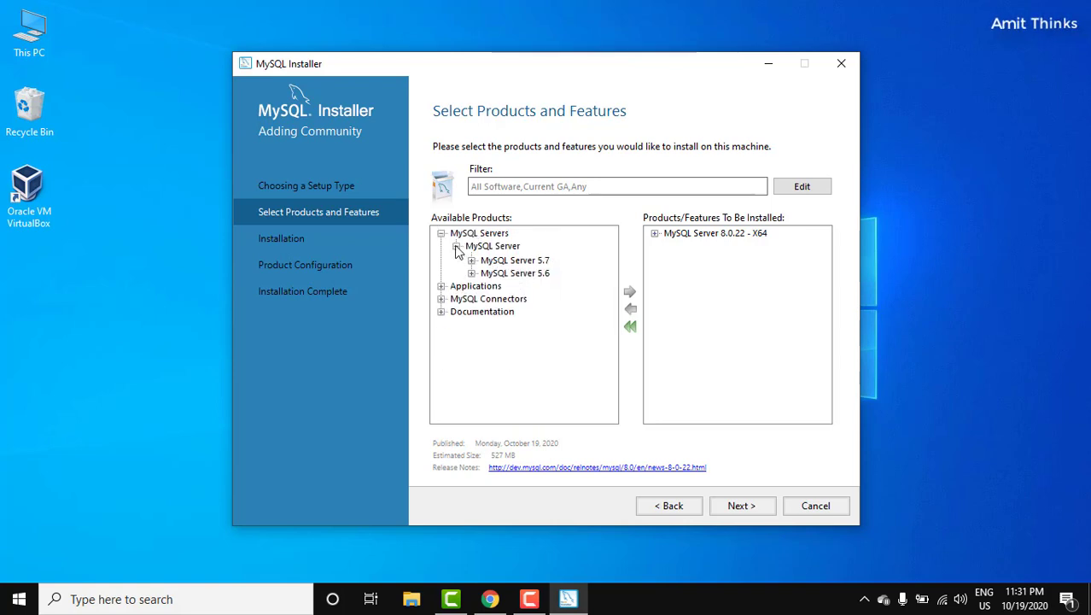
left_click(456, 246)
left_click(441, 233)
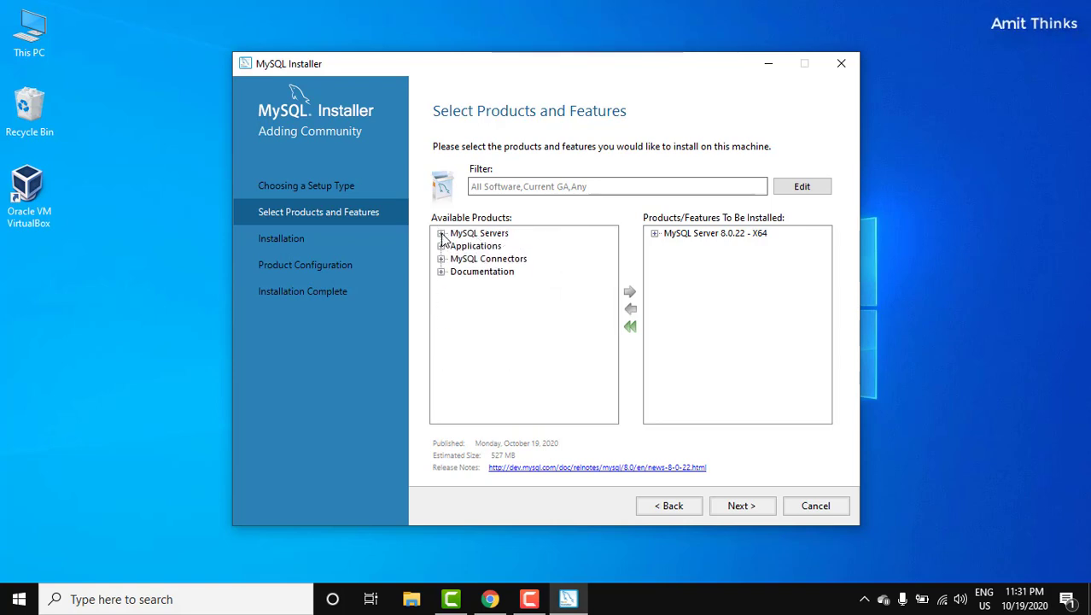
left_click(440, 233)
left_click(441, 259)
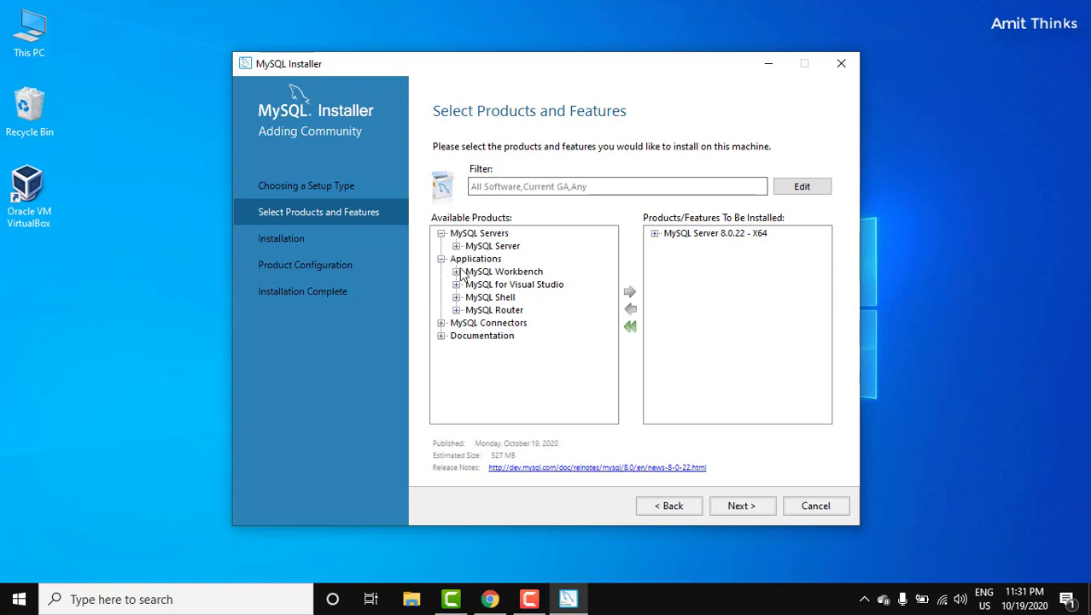
left_click(456, 272)
left_click(472, 285)
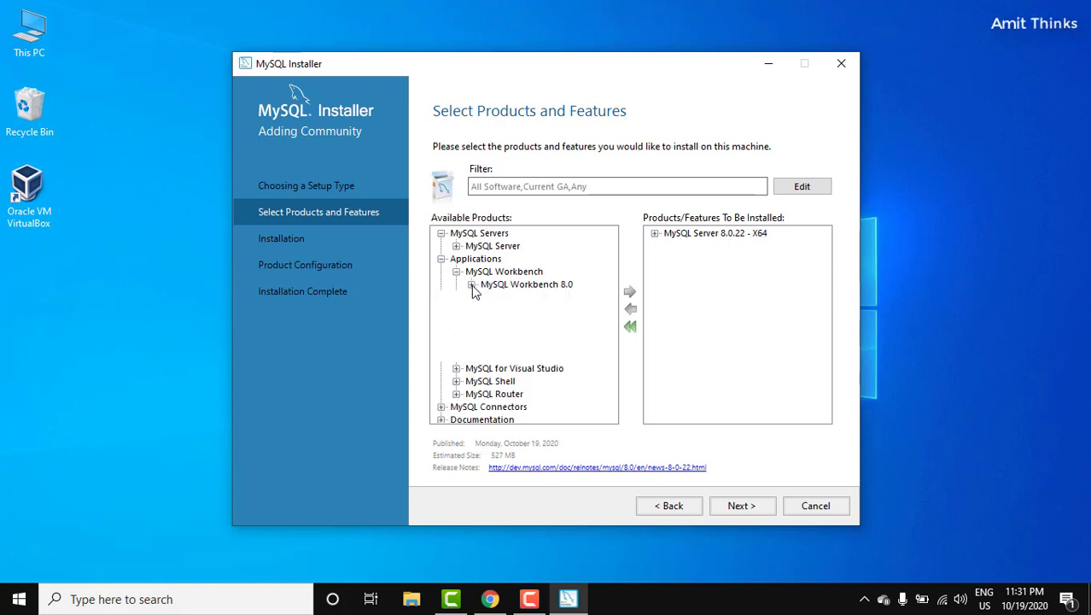
left_click(559, 258)
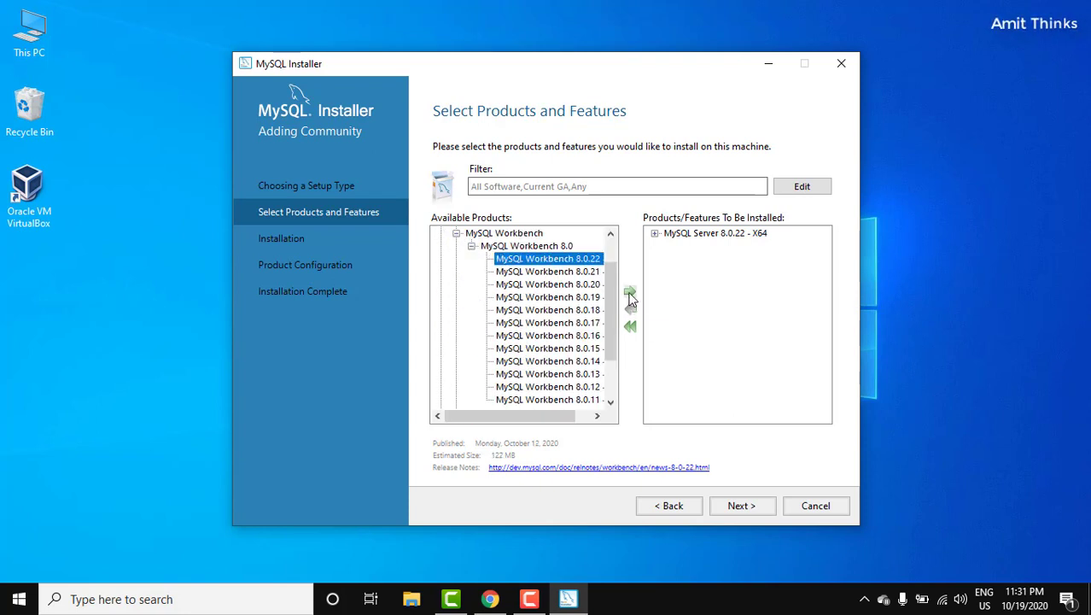
left_click(630, 291)
Add MySQL Shell 8.0.22 - X64 from Applications to the products to be installed.
left_click(456, 233)
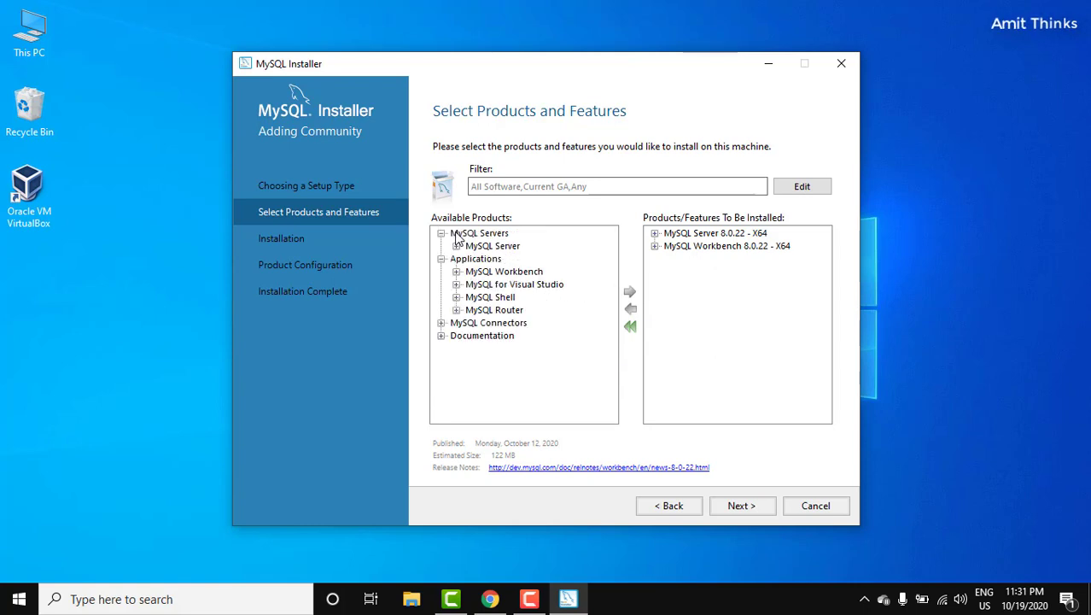
left_click(457, 297)
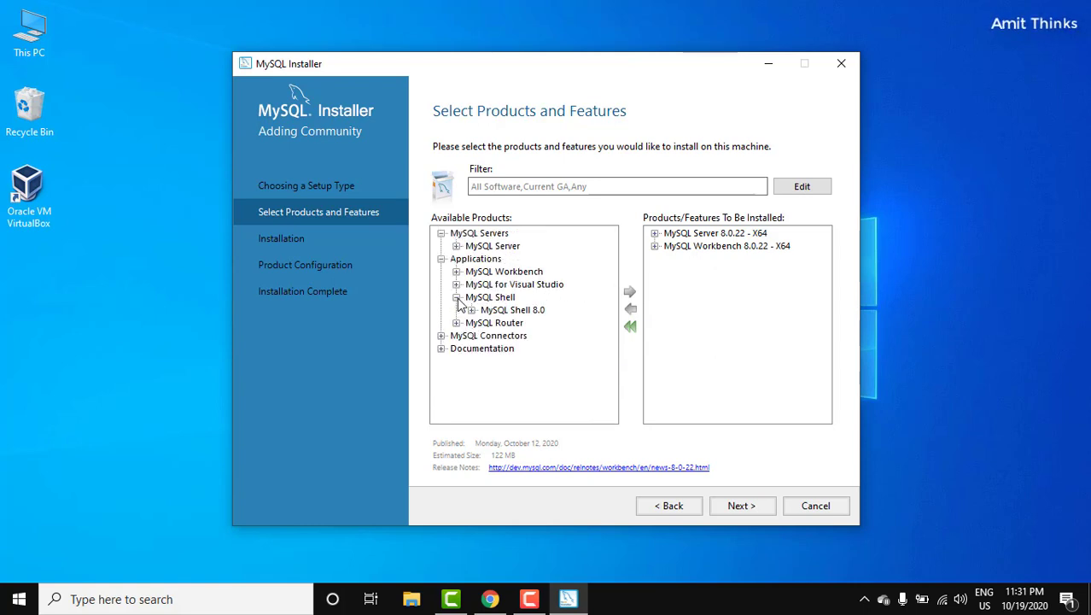
left_click(471, 310)
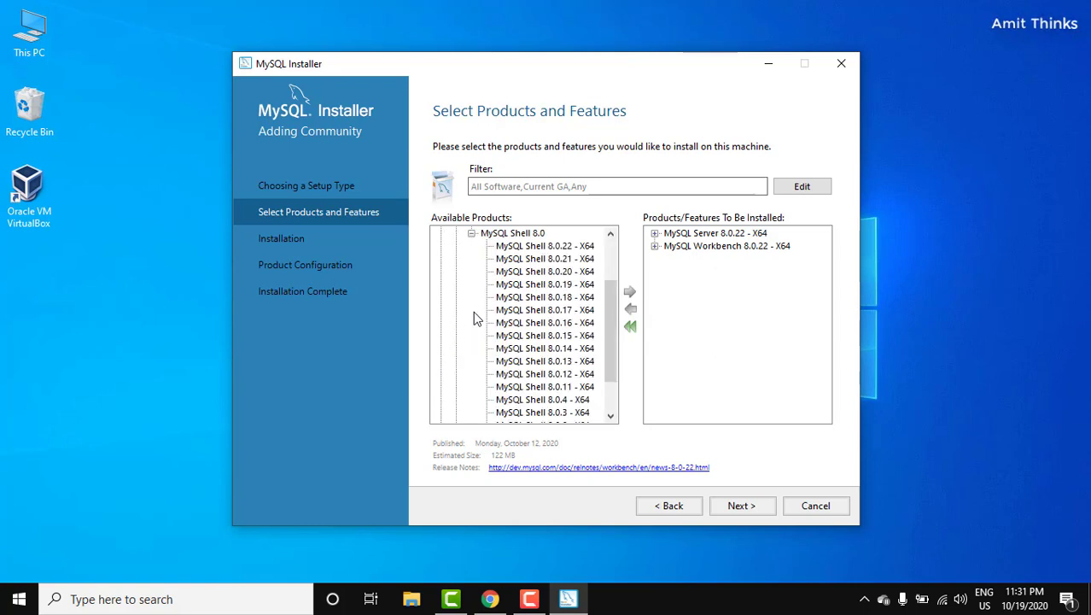
left_click(555, 248)
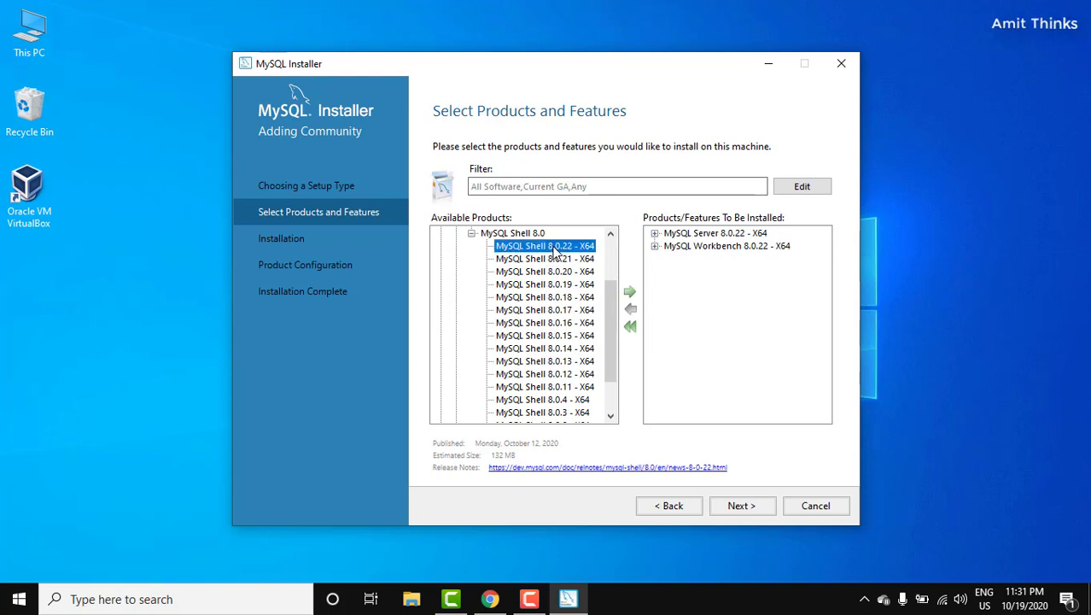
left_click(630, 292)
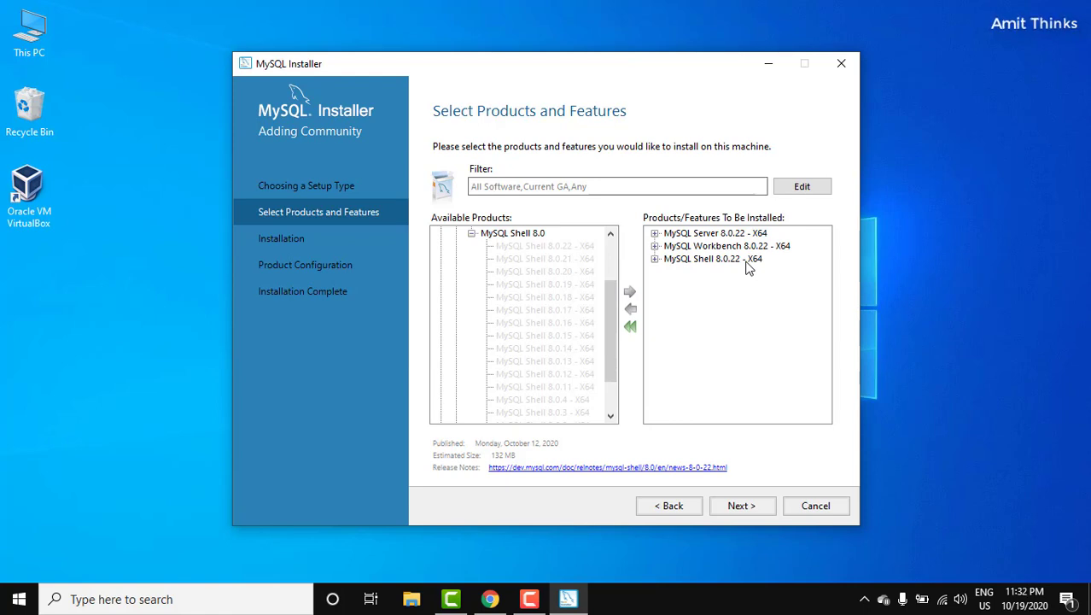
Download and install the selected MySQL Server, Workbench and Shell products, and proceed to product configuration.
left_click(739, 505)
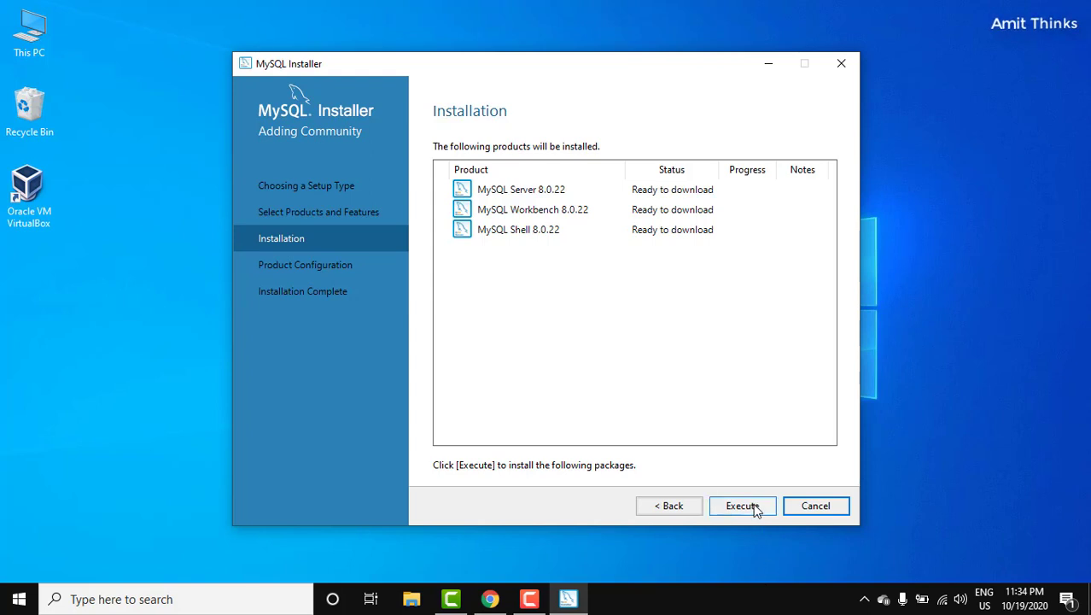
left_click(755, 509)
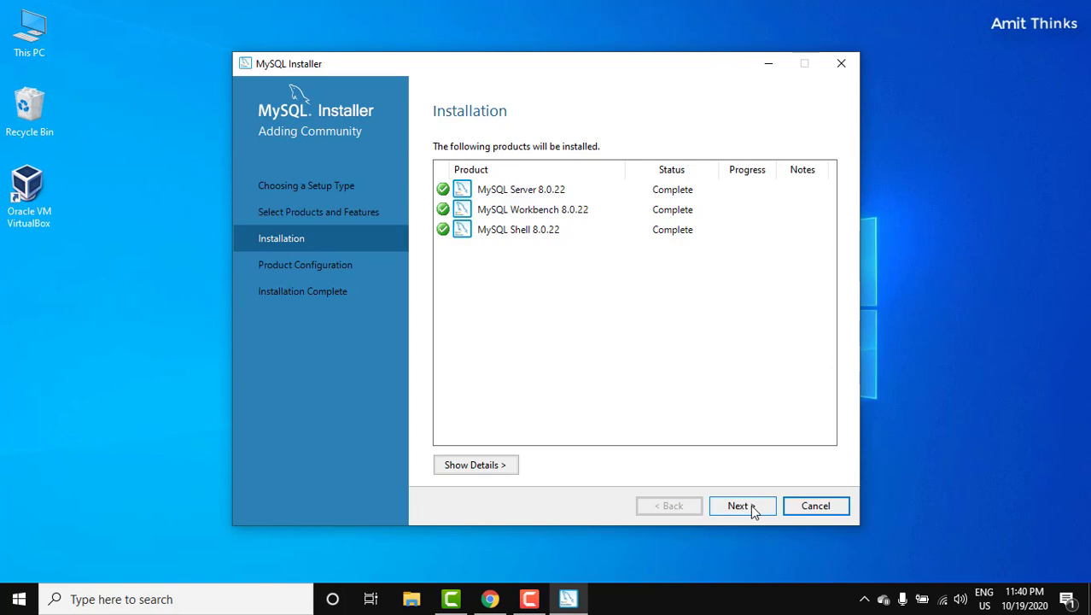
left_click(740, 505)
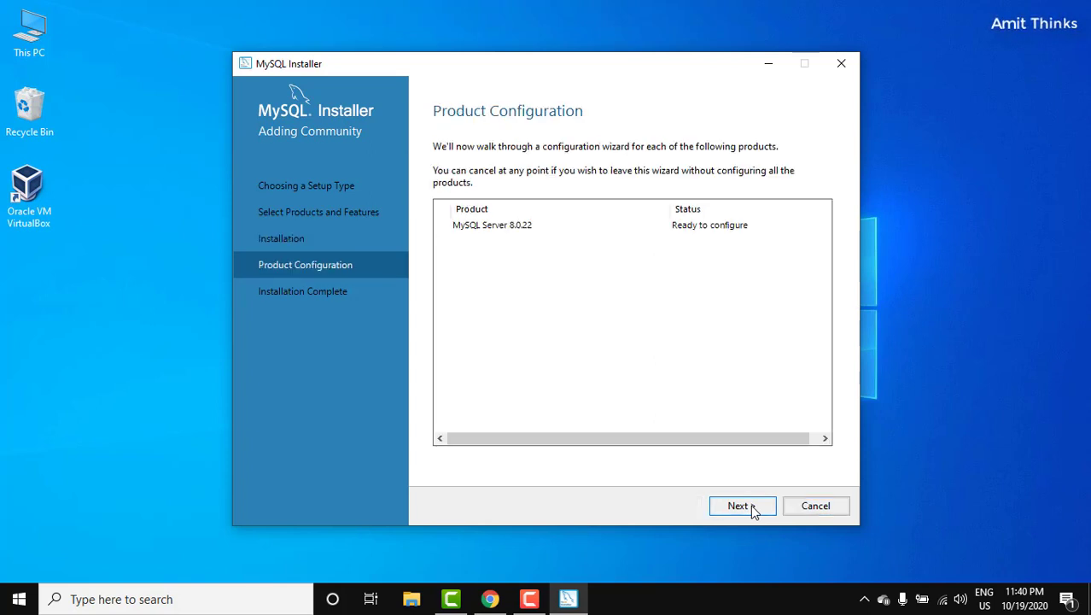
Accept the Development Computer networking defaults with TCP/IP port 3306 and the strong password encryption authentication method.
left_click(758, 507)
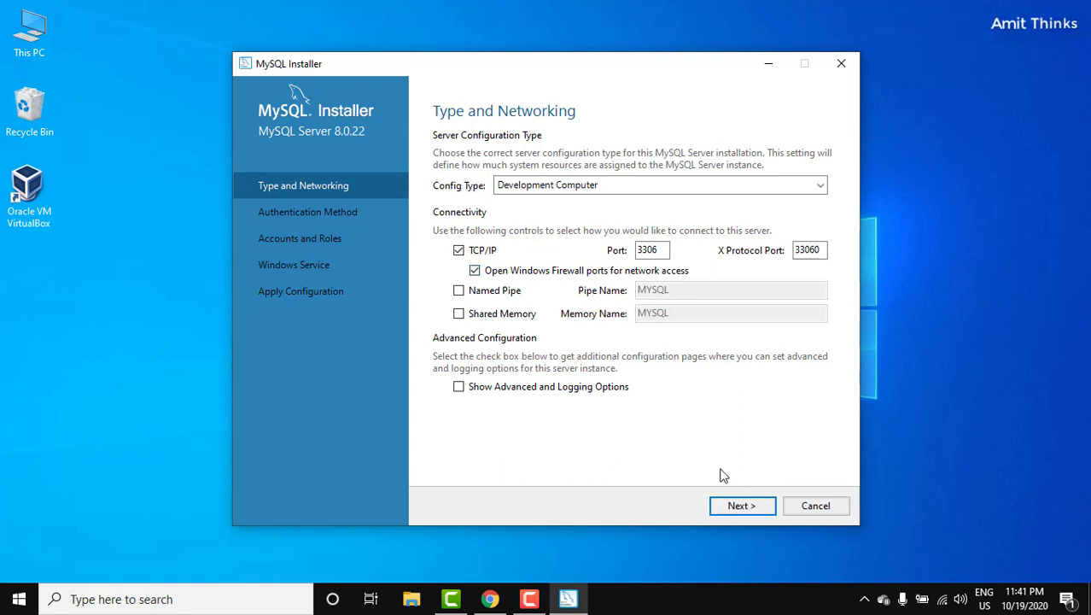
left_click(742, 505)
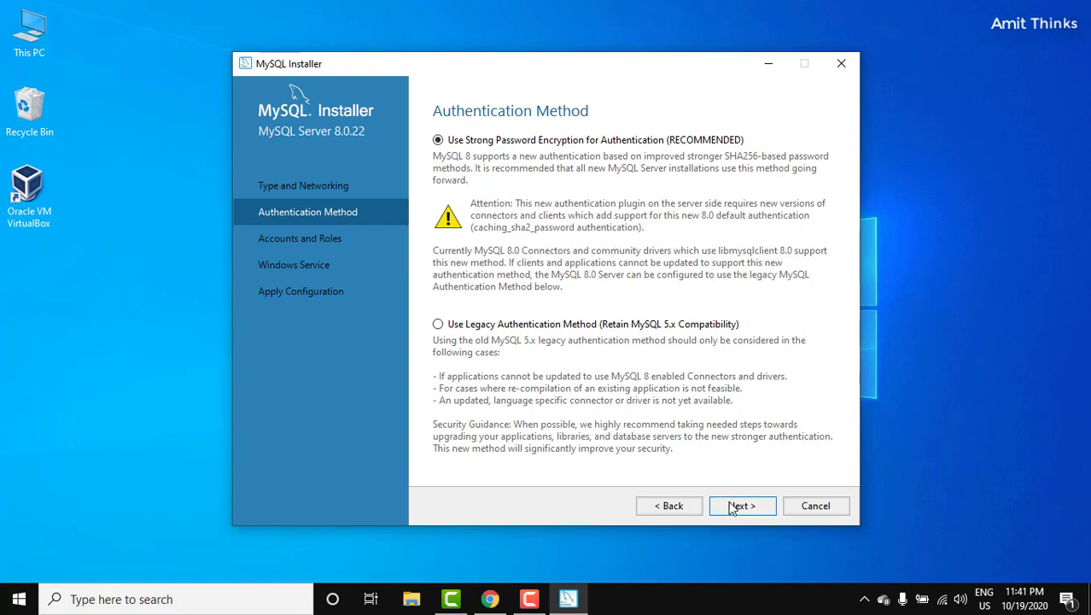
left_click(755, 507)
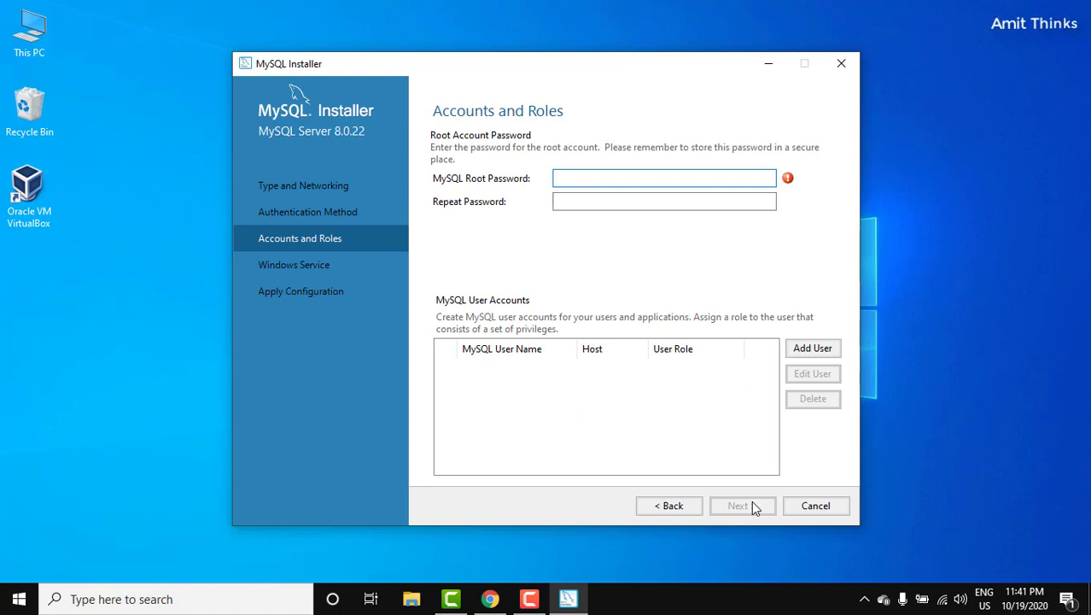
Enter and repeat the MySQL root password, and continue without adding user accounts.
type("aaaaaaaaaaa")
key("Tab")
type("aaaaaaaaaaa")
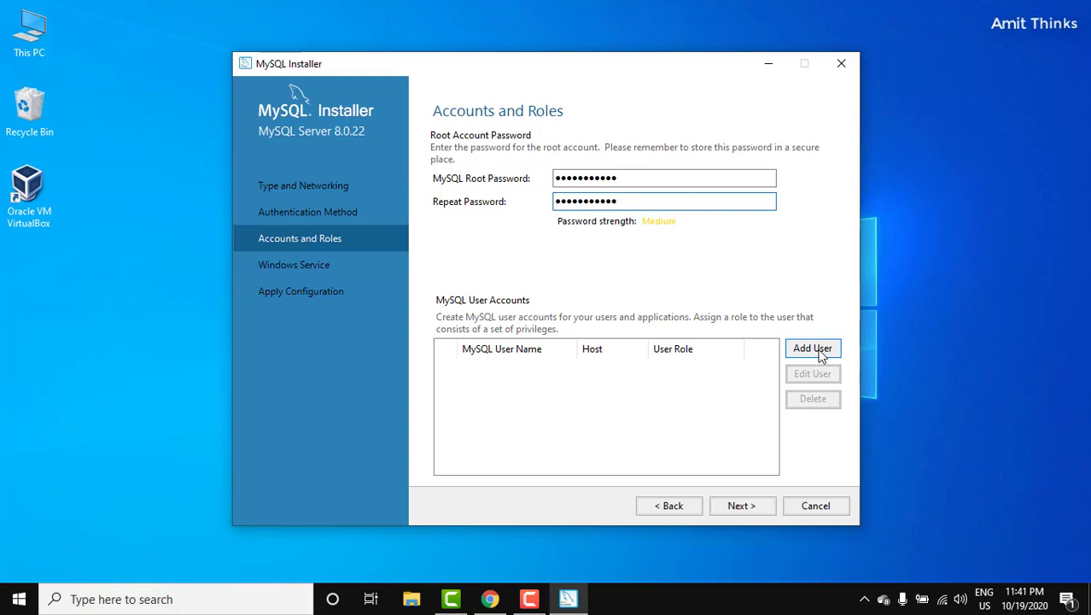
left_click(741, 507)
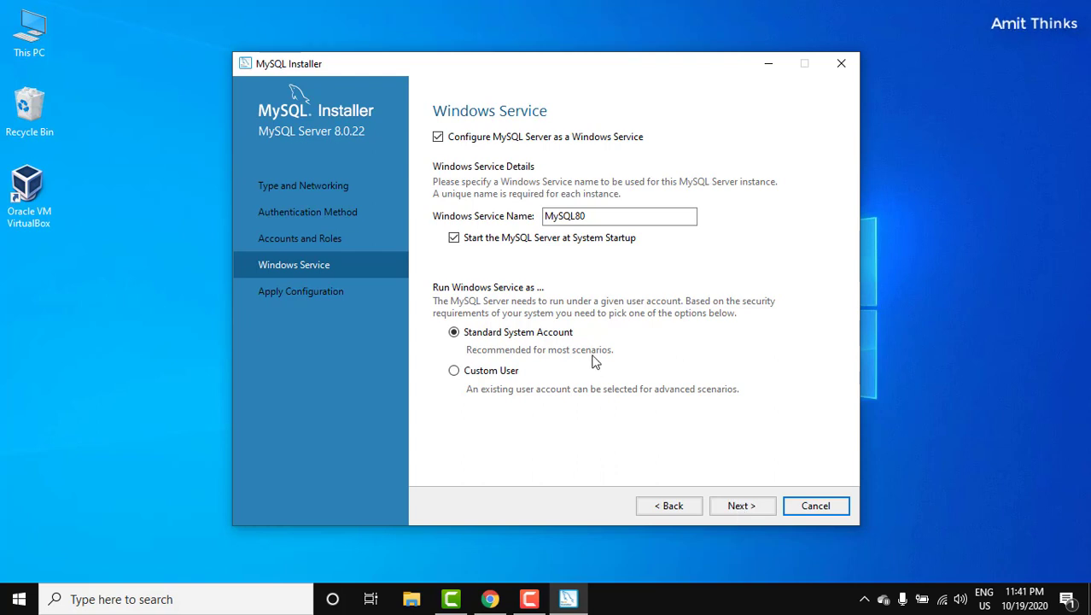
Keep the default MySQL80 Windows service settings, apply the server configuration and finish the configuration wizard.
left_click(758, 511)
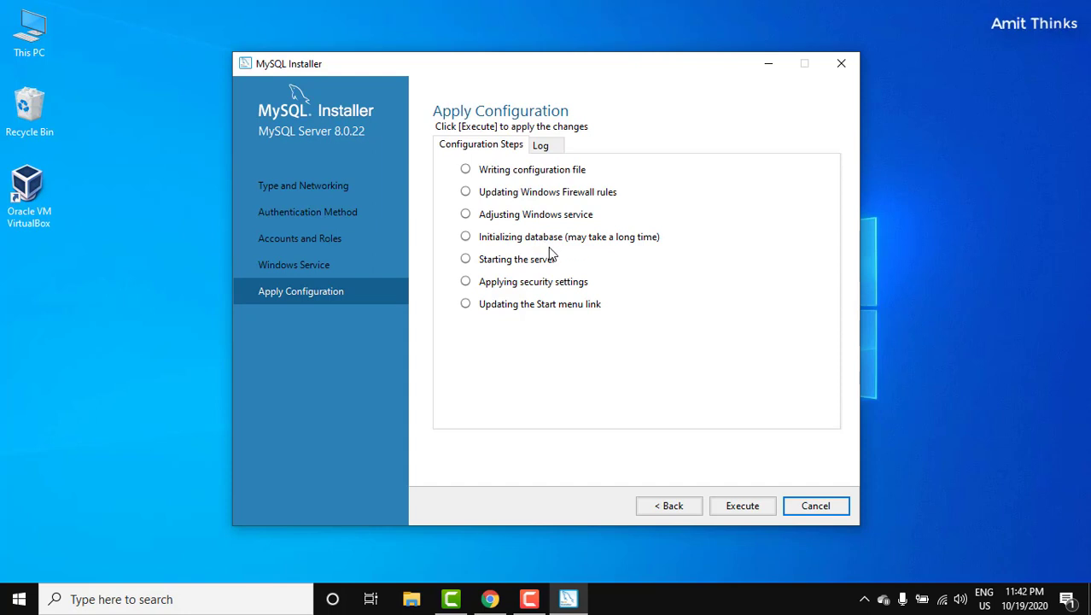
left_click(743, 506)
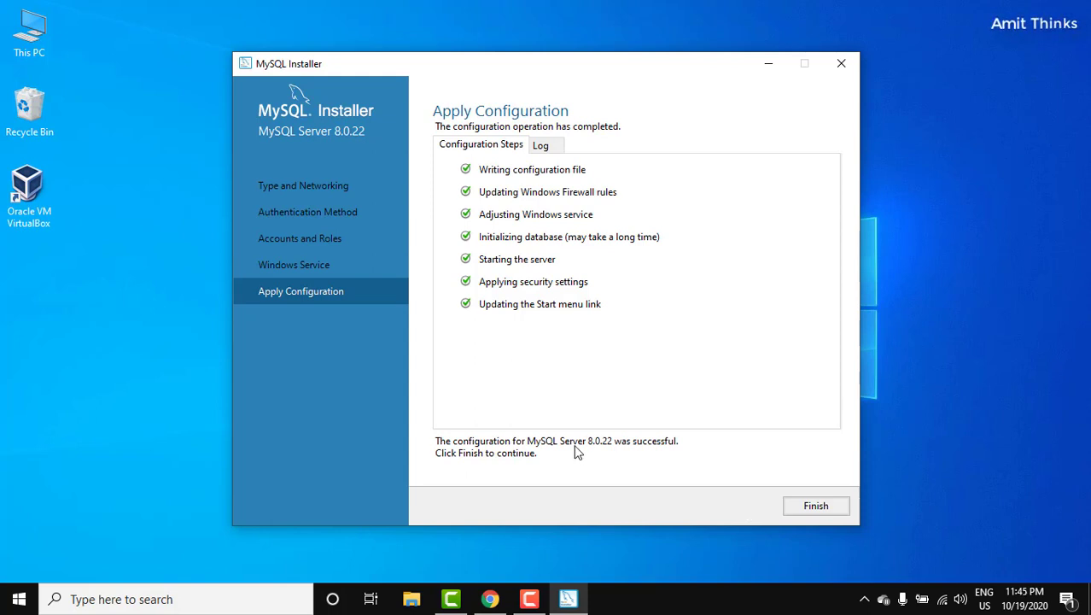
left_click(815, 506)
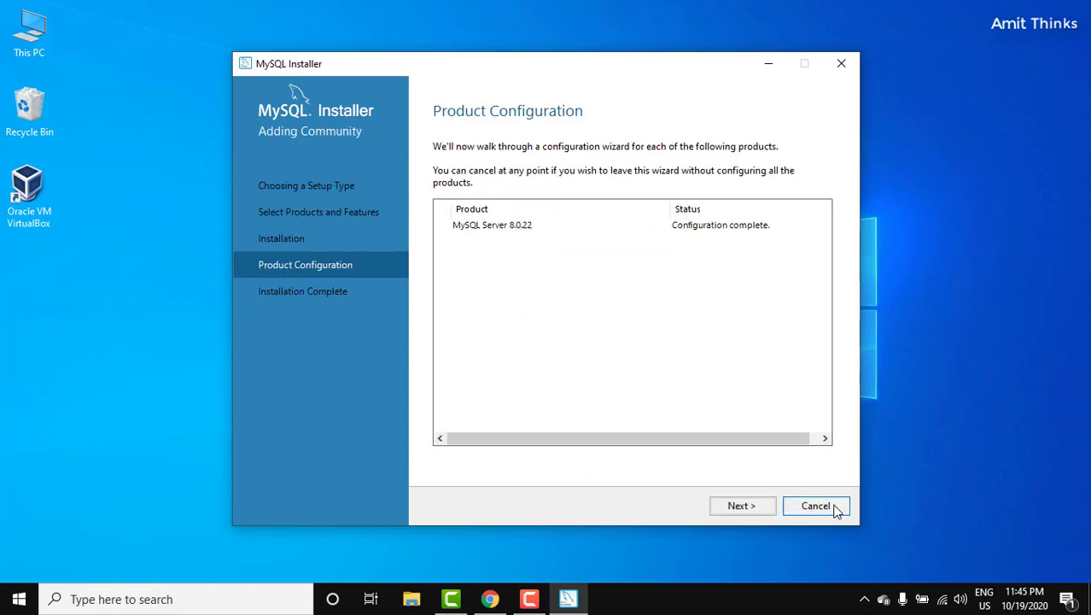
Finish the installer with MySQL Workbench and MySQL Shell set to start, and open the Local instance MySQL80 connection in Workbench.
left_click(740, 510)
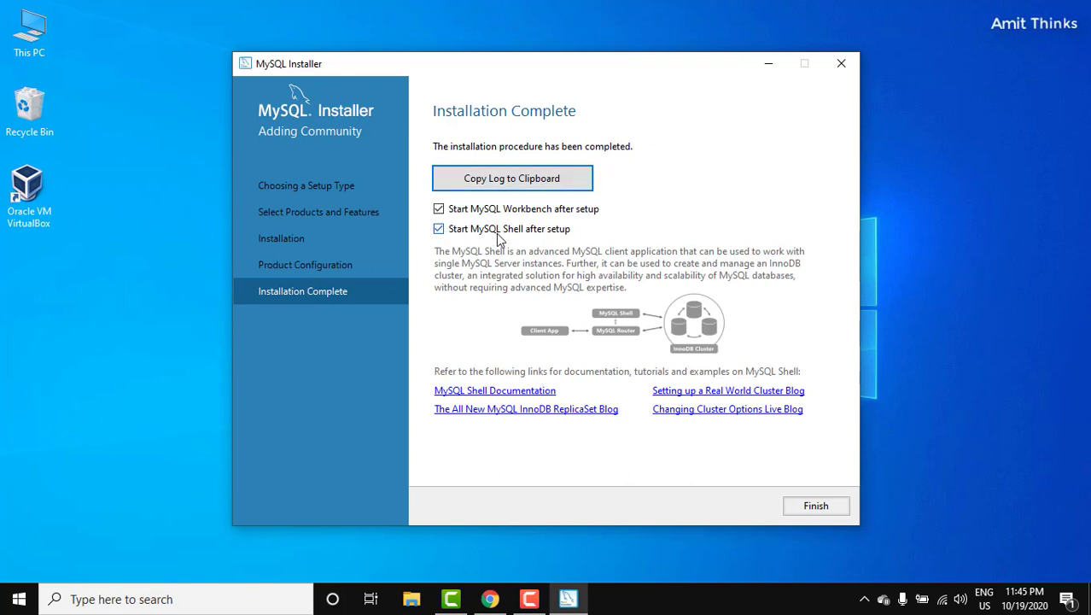
left_click(839, 507)
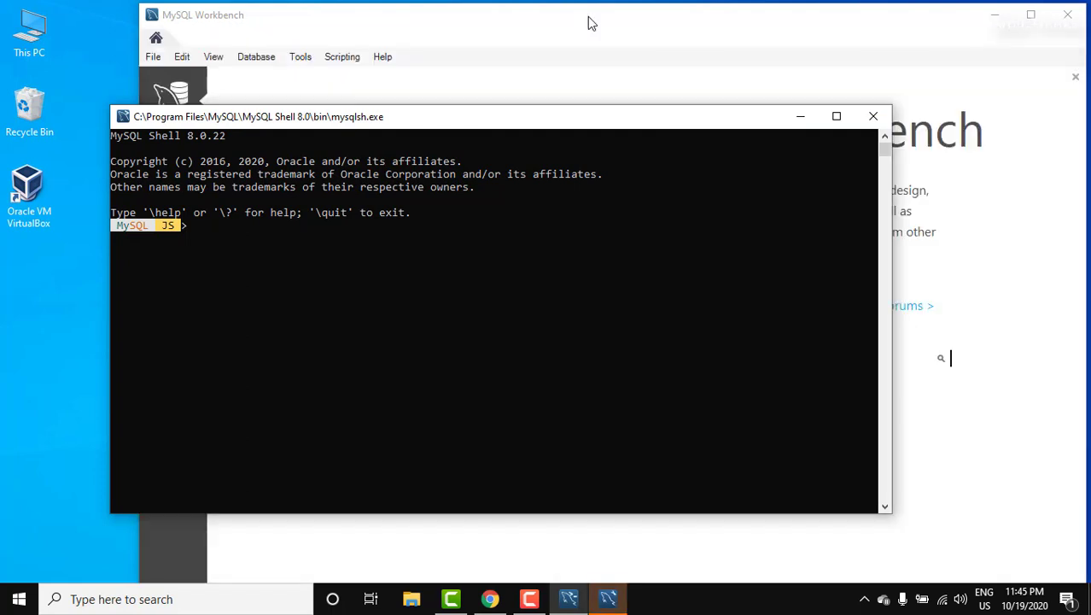
left_click(589, 24)
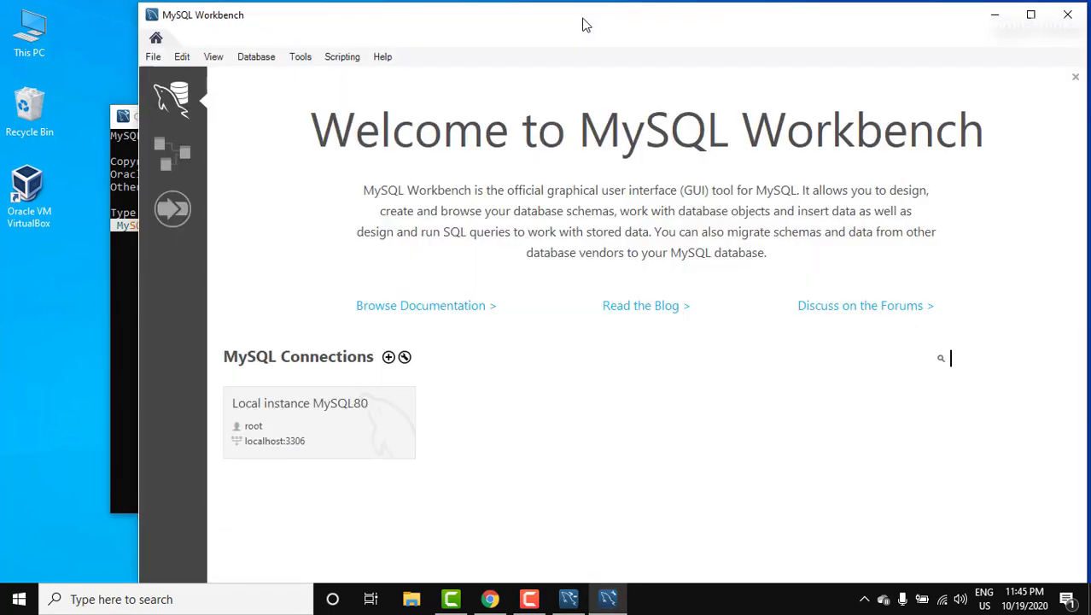
left_click_drag(586, 24, 541, 21)
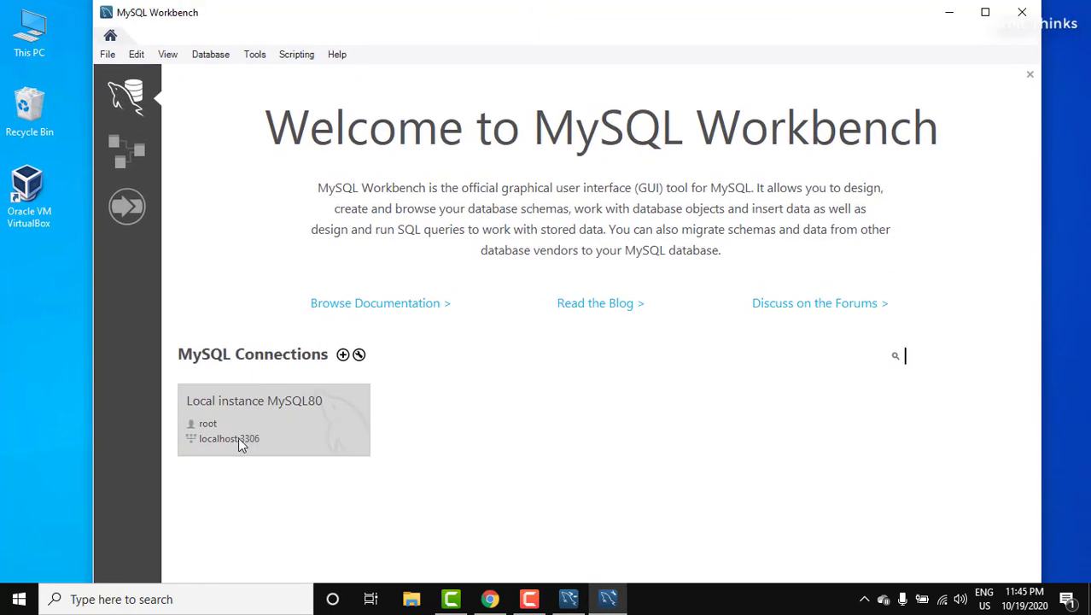
double_click(283, 437)
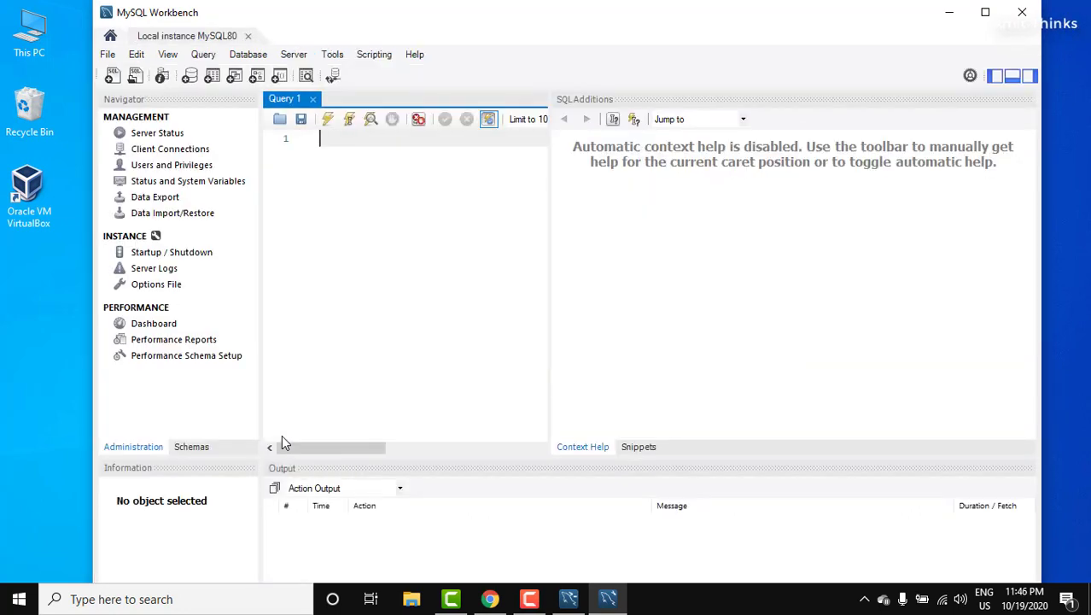
Minimize the MySQL Workbench and MySQL Shell windows and open Command Prompt as administrator.
left_click(949, 12)
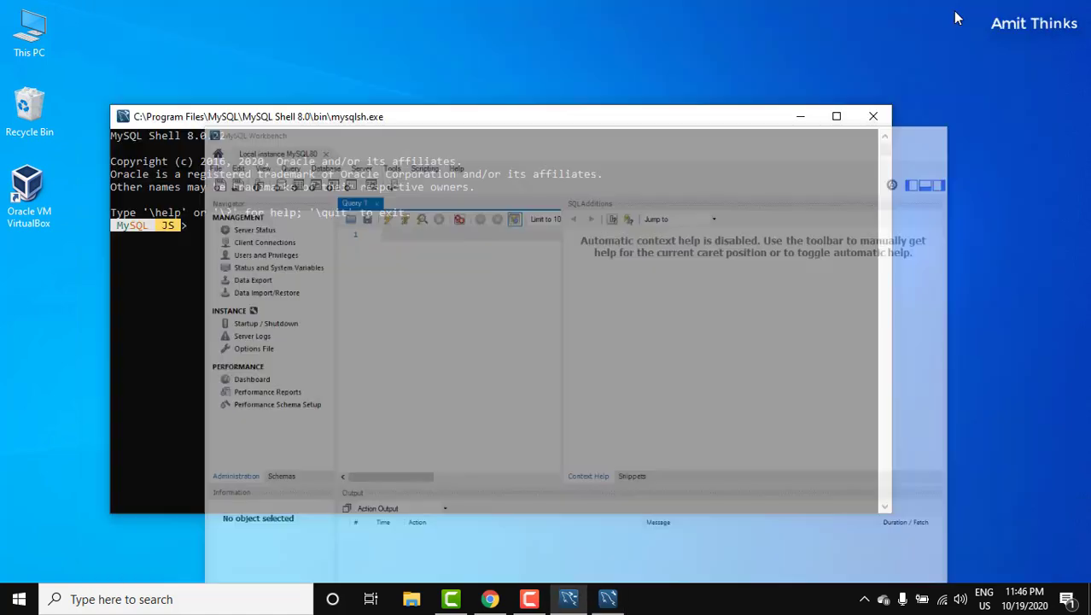
left_click(806, 116)
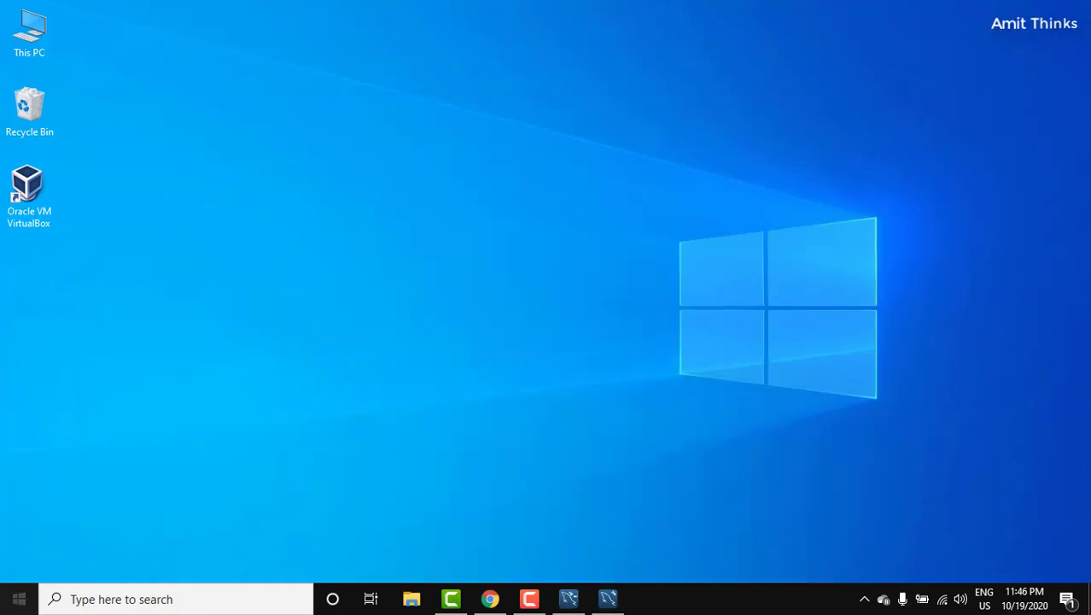
left_click(19, 598)
type("cmd")
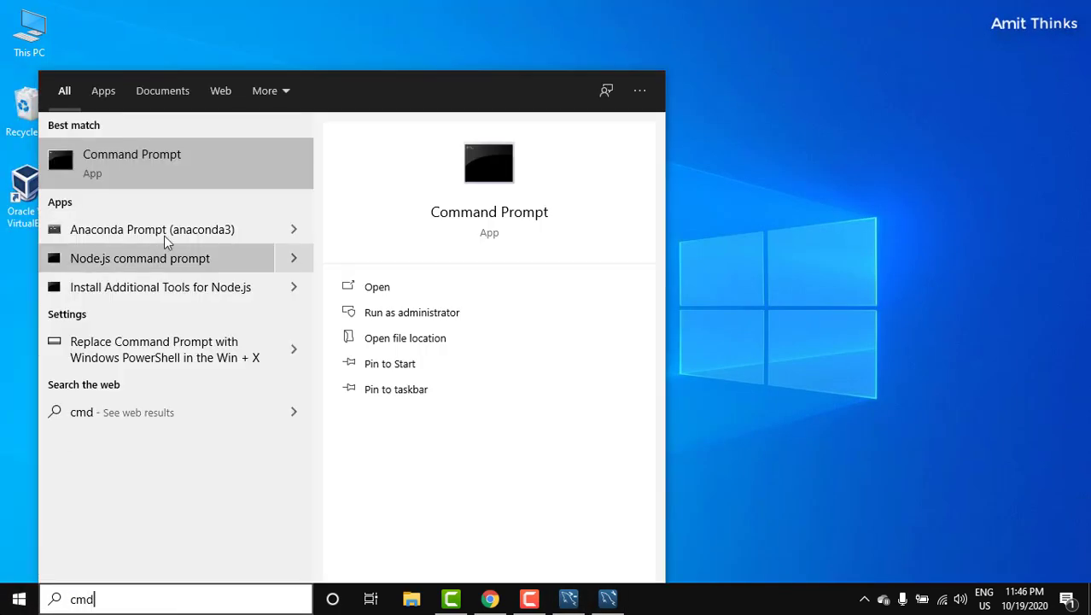
right_click(219, 161)
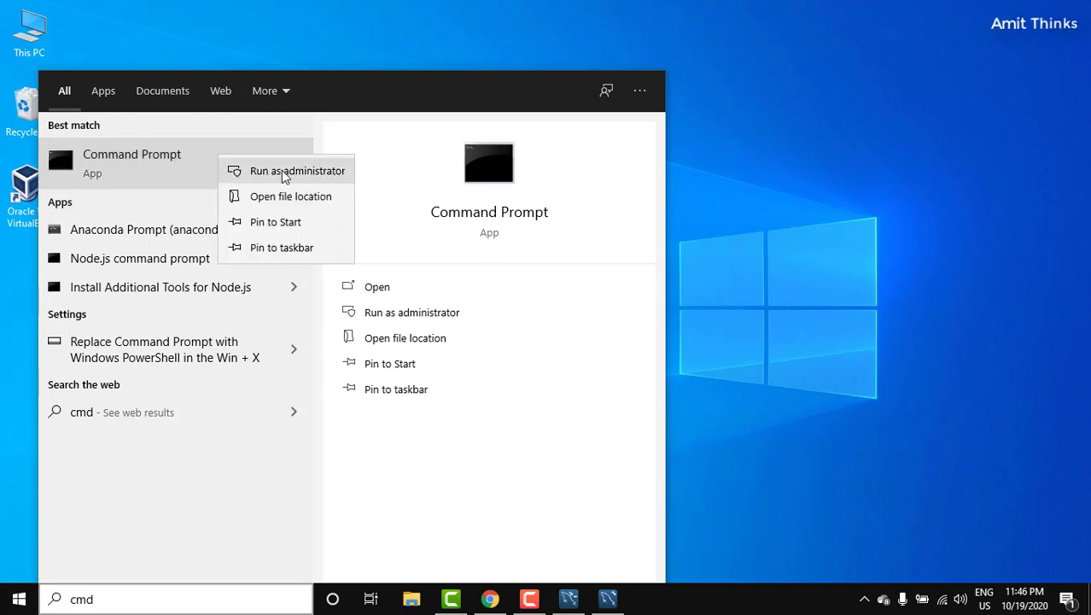
left_click(281, 170)
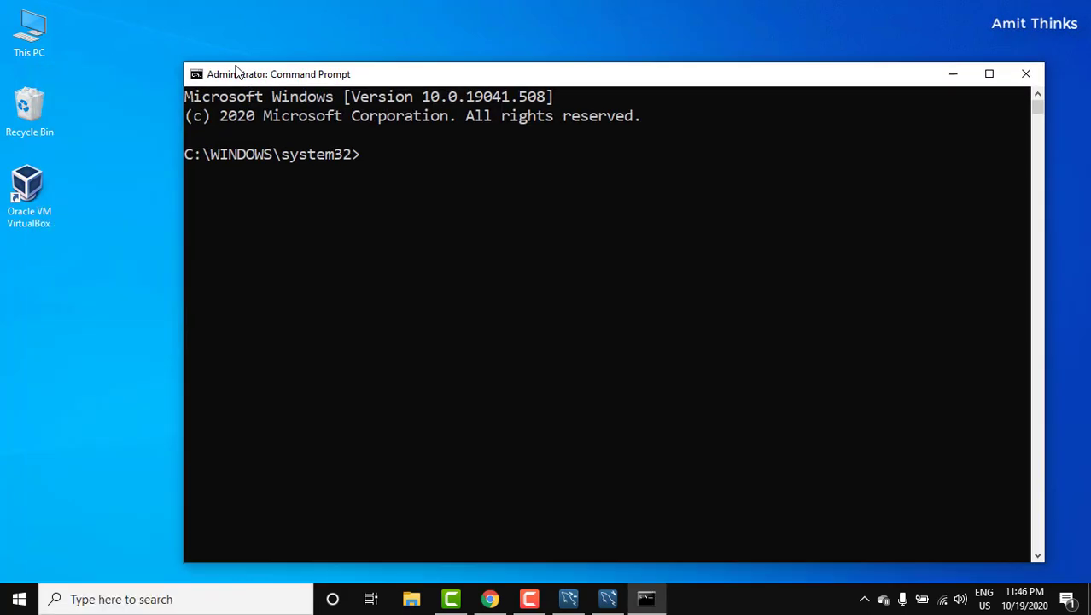
left_click_drag(236, 73, 217, 44)
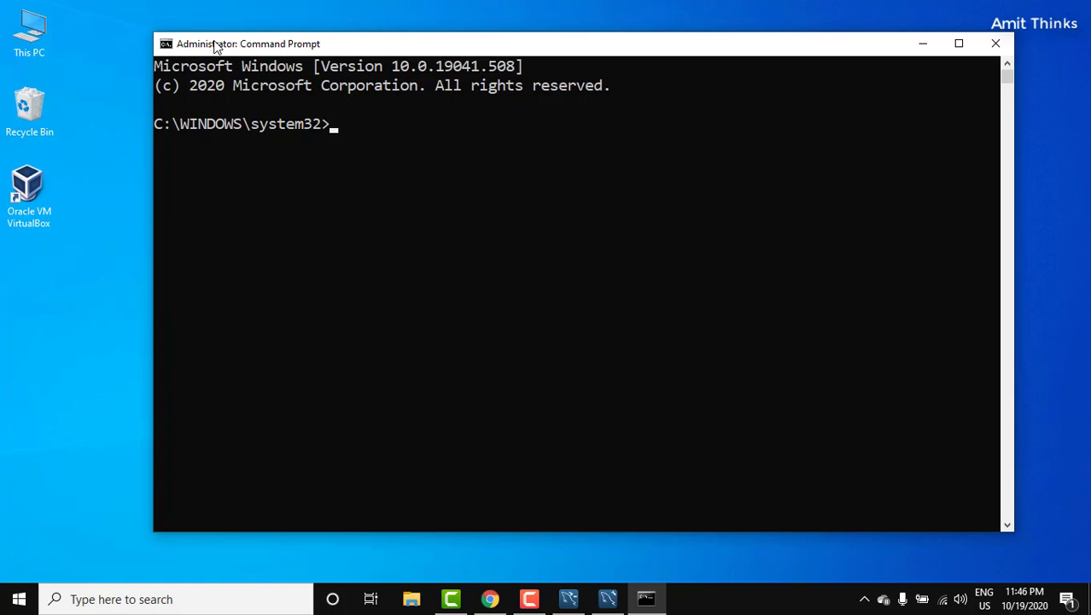
In File Explorer, browse to C:\Program Files\MySQL\MySQL Server 8.0\bin and copy the folder's path.
left_click(411, 602)
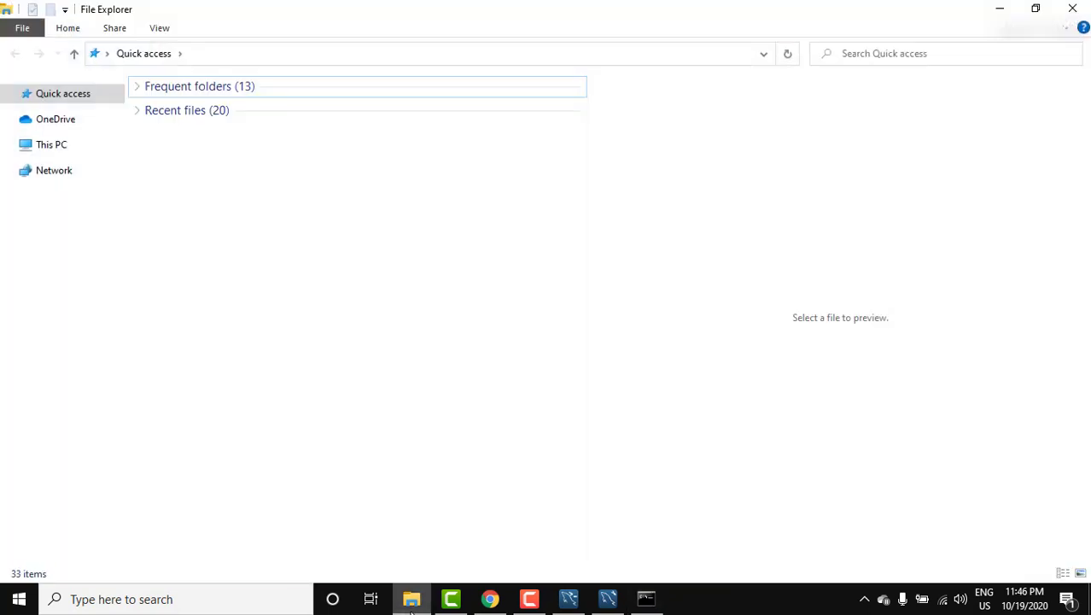
left_click(60, 149)
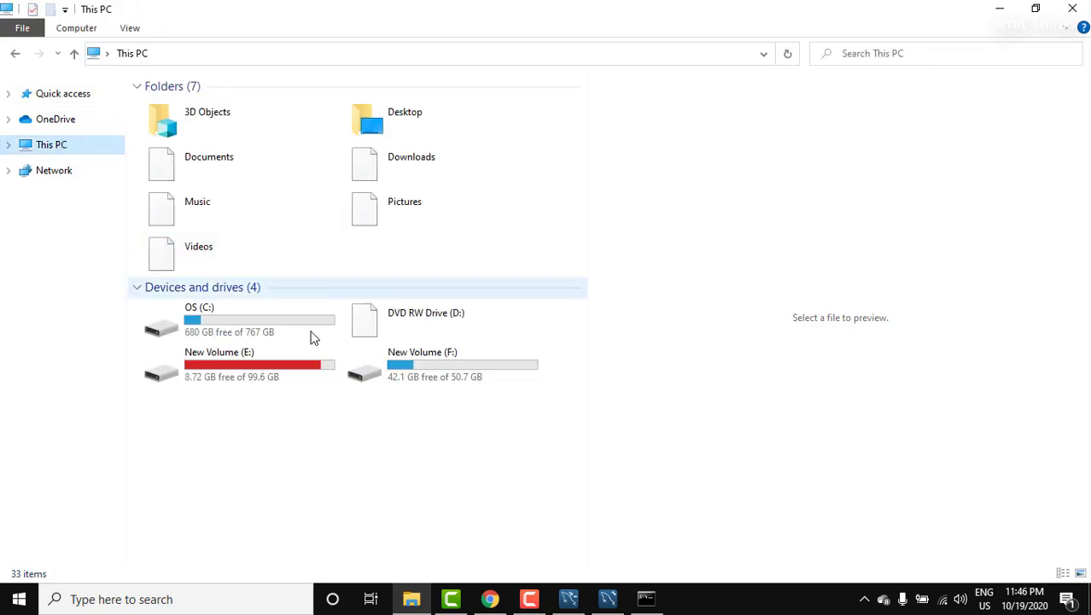
double_click(238, 327)
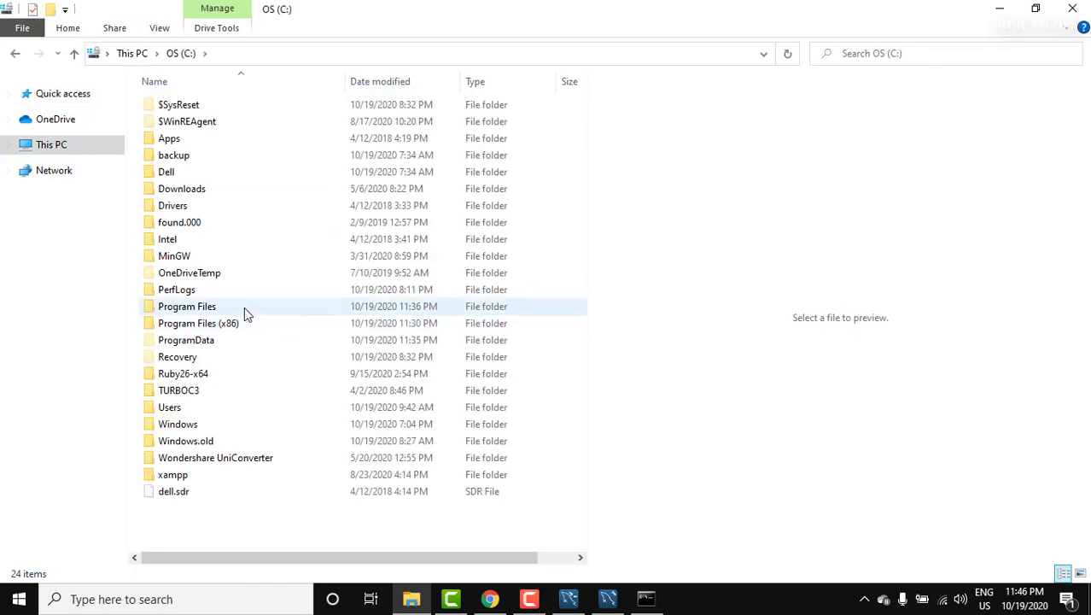
double_click(228, 307)
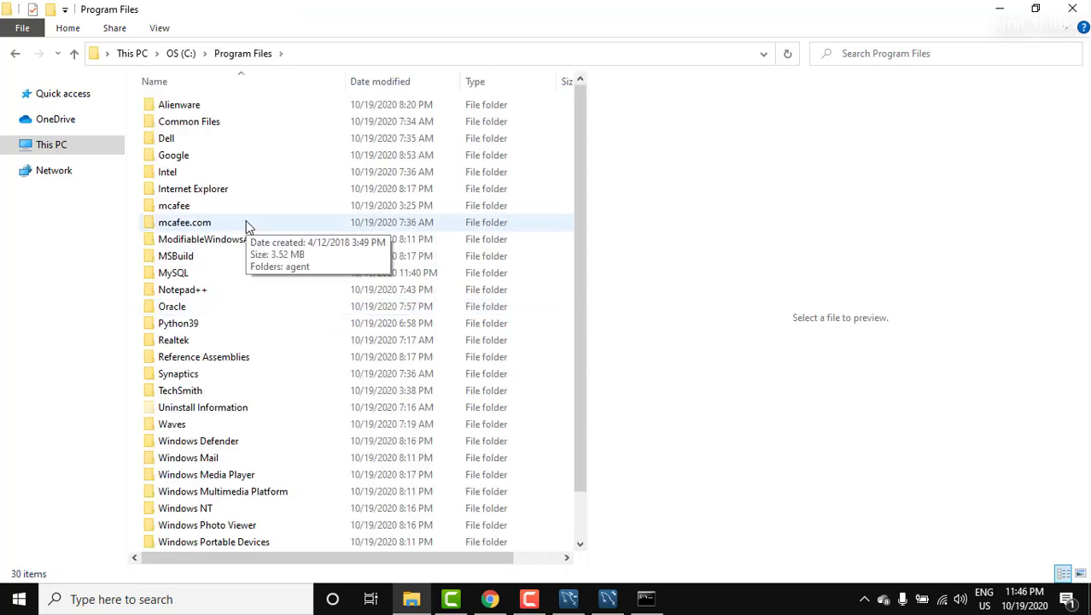
double_click(195, 274)
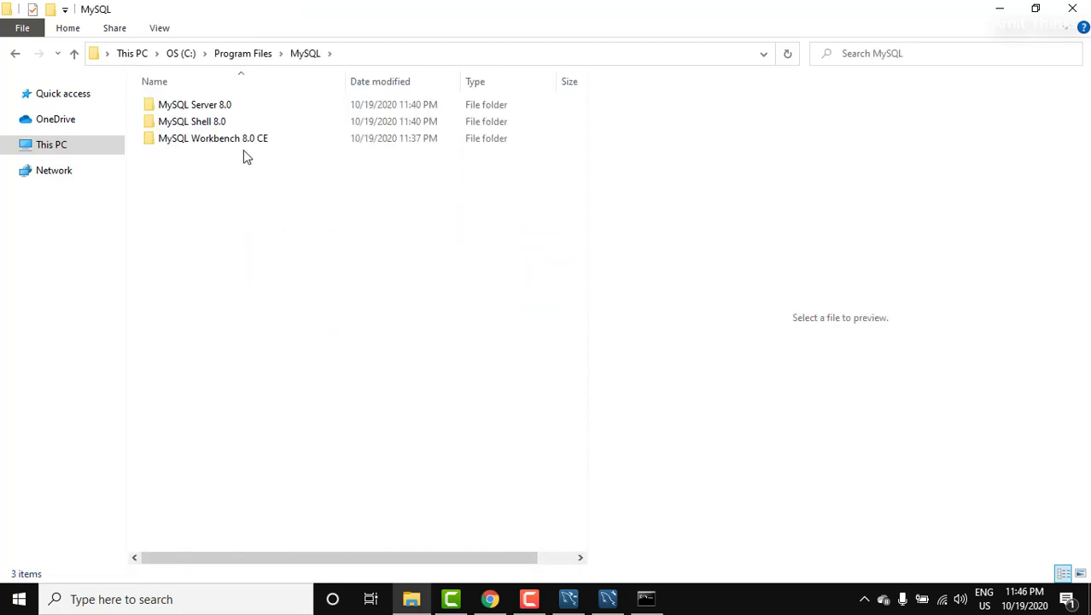
double_click(232, 104)
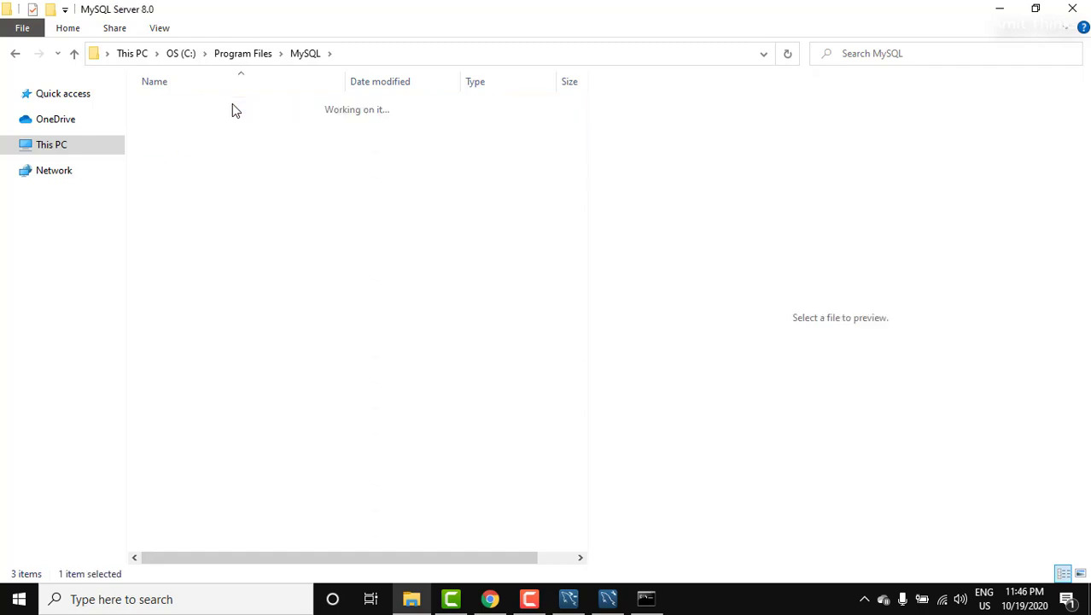
double_click(221, 107)
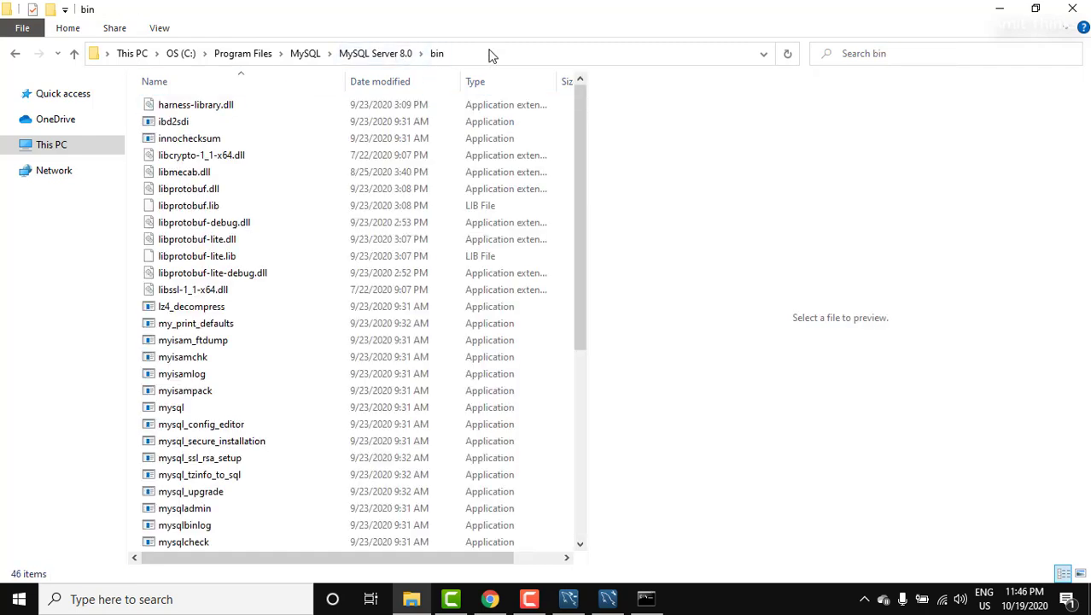
left_click(489, 54)
right_click(240, 54)
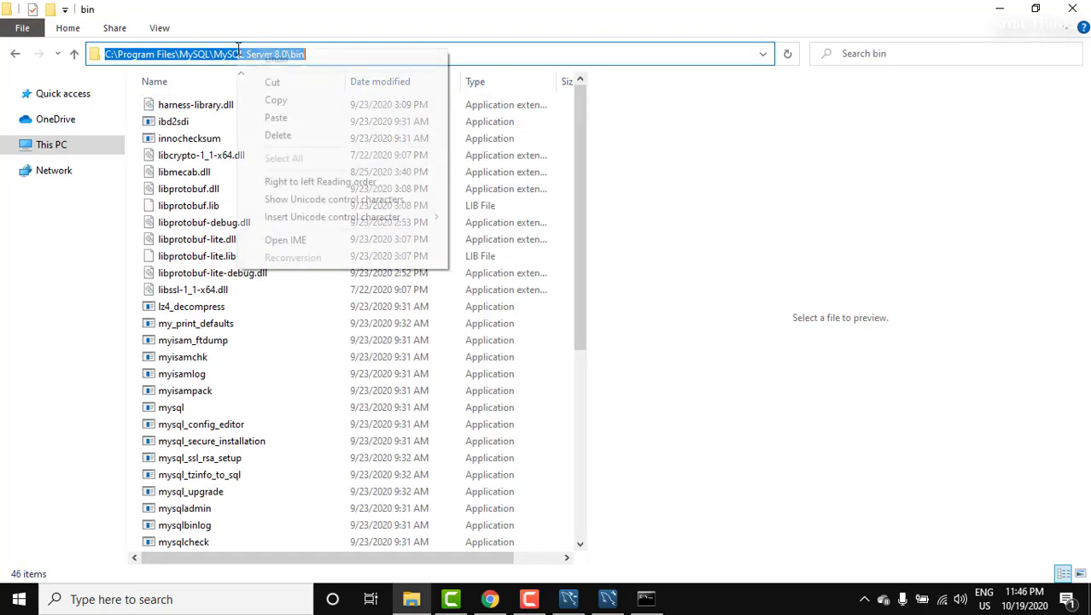
left_click(292, 101)
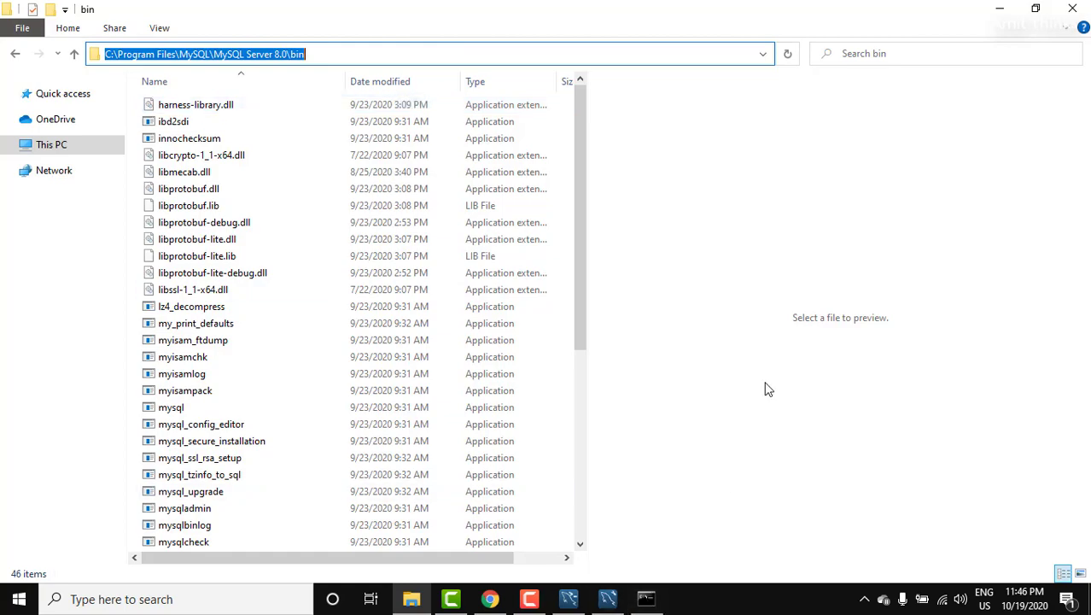
Return to Command Prompt and change the directory to C:\Program Files\MySQL\MySQL Server 8.0\bin.
left_click(1004, 12)
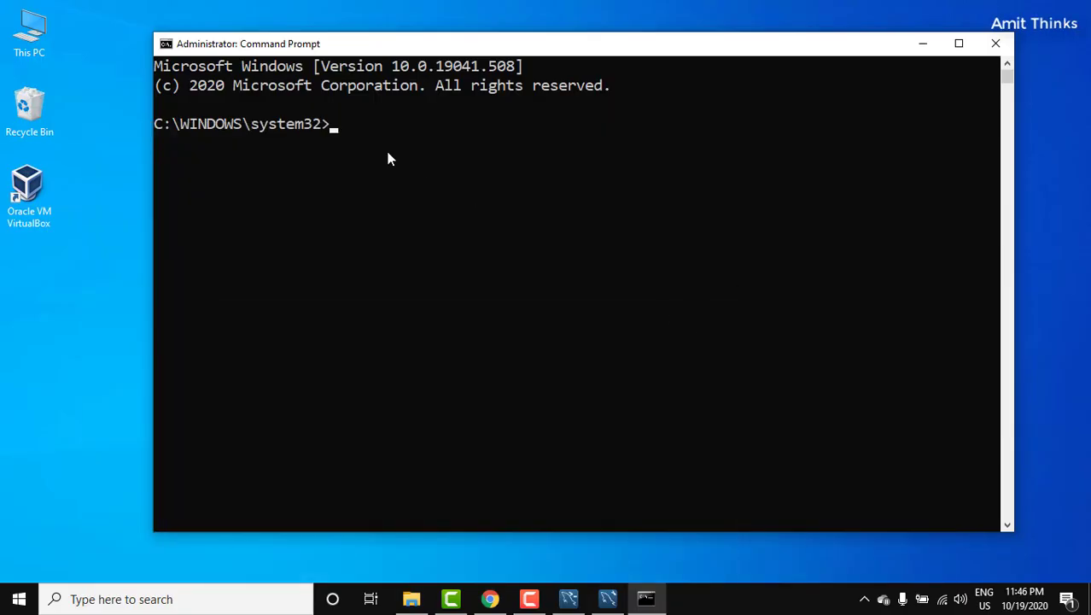
type("cd")
key("ctrl+v")
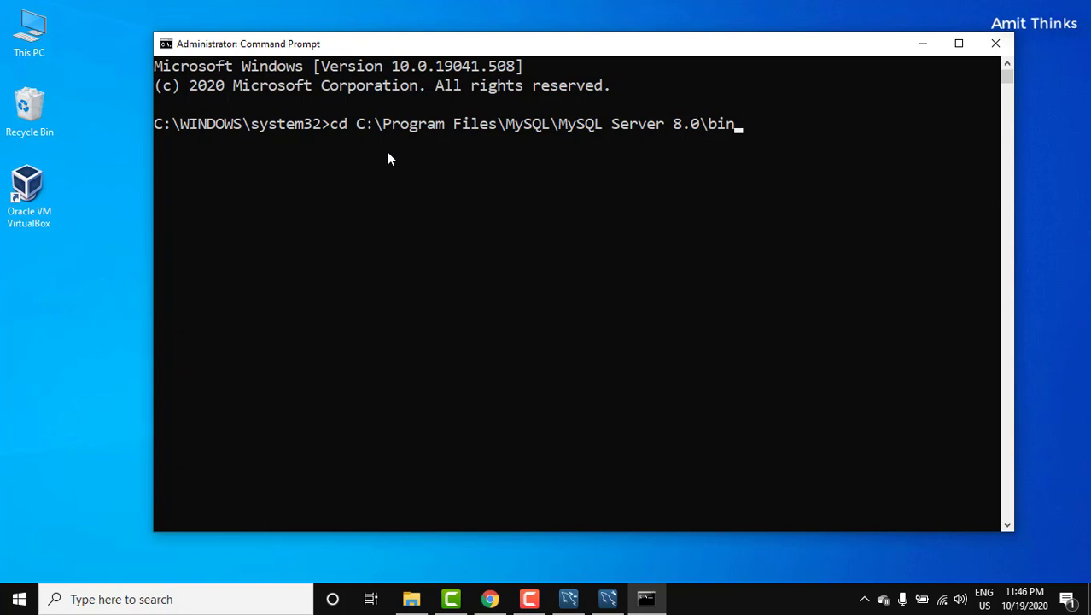
key("Return")
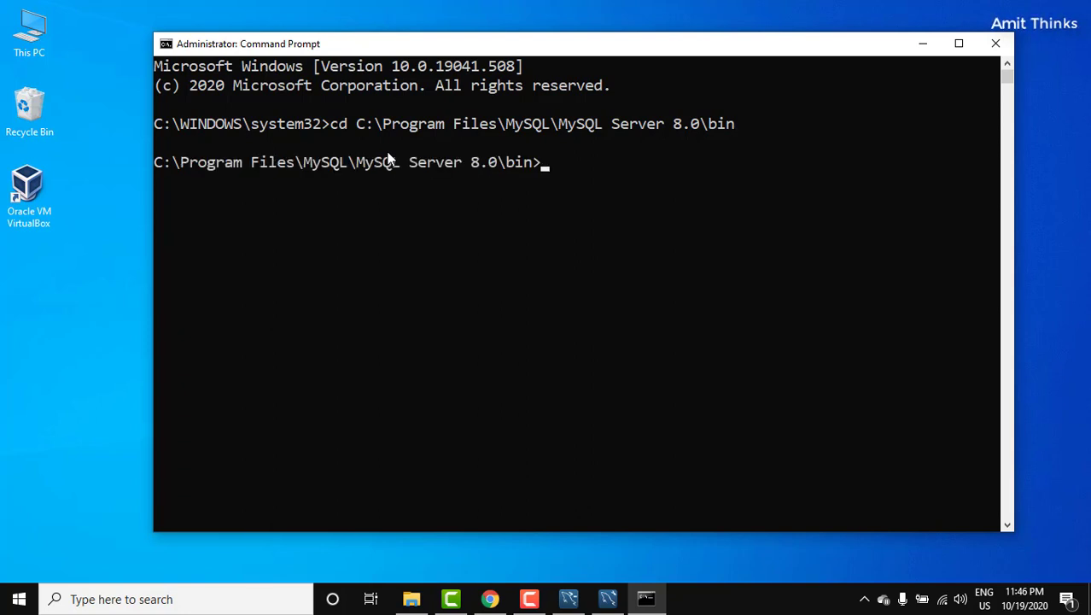
Log in to MySQL with the command mysql -u root -p and enter the root password.
type("mysql -u root -p")
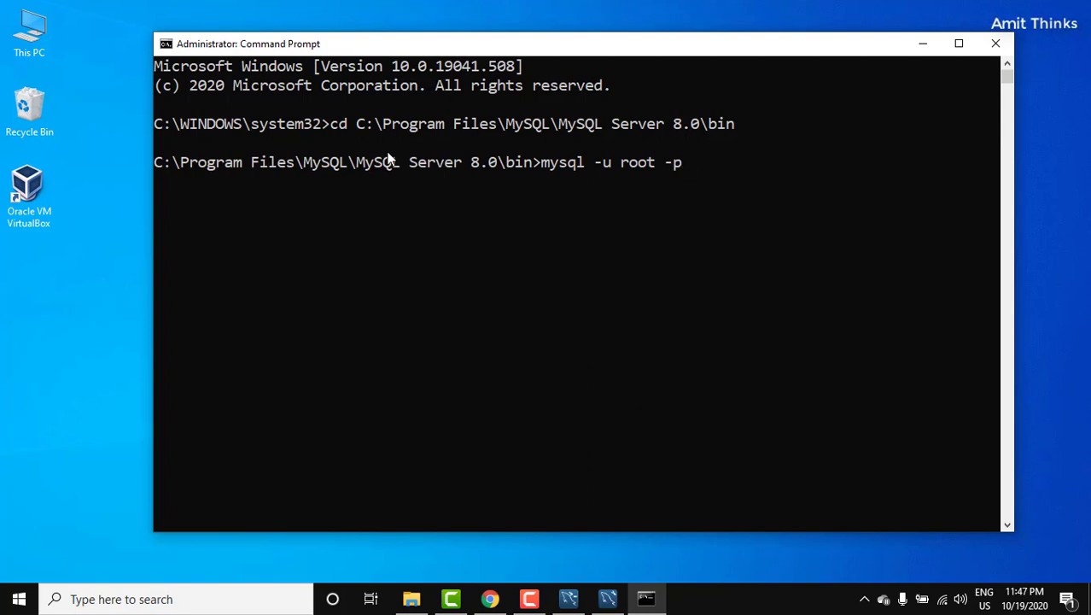
key("Return")
type("*")
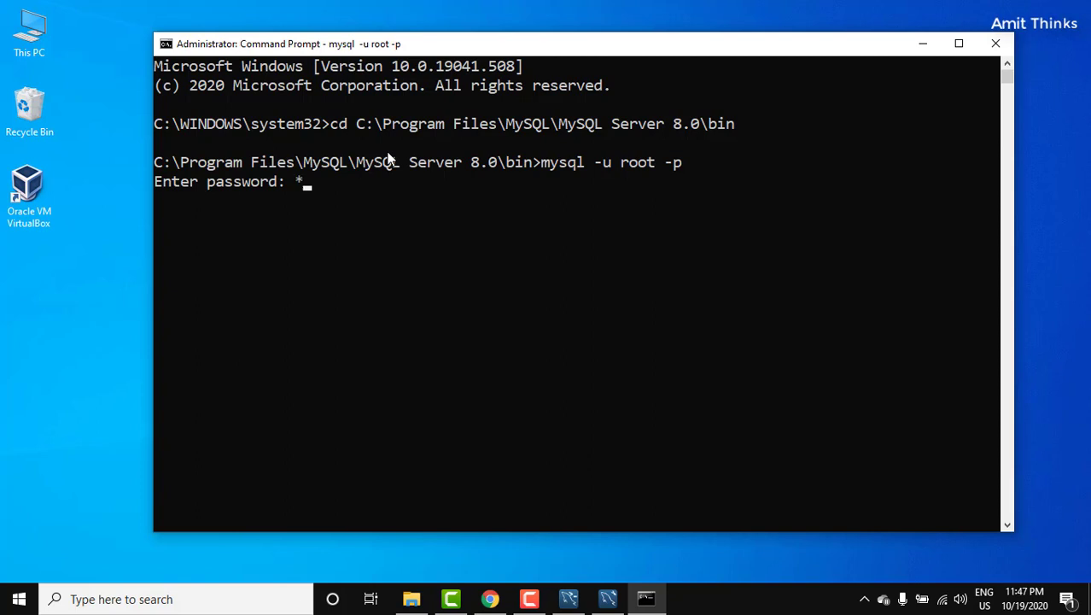
type("**********")
key("Return")
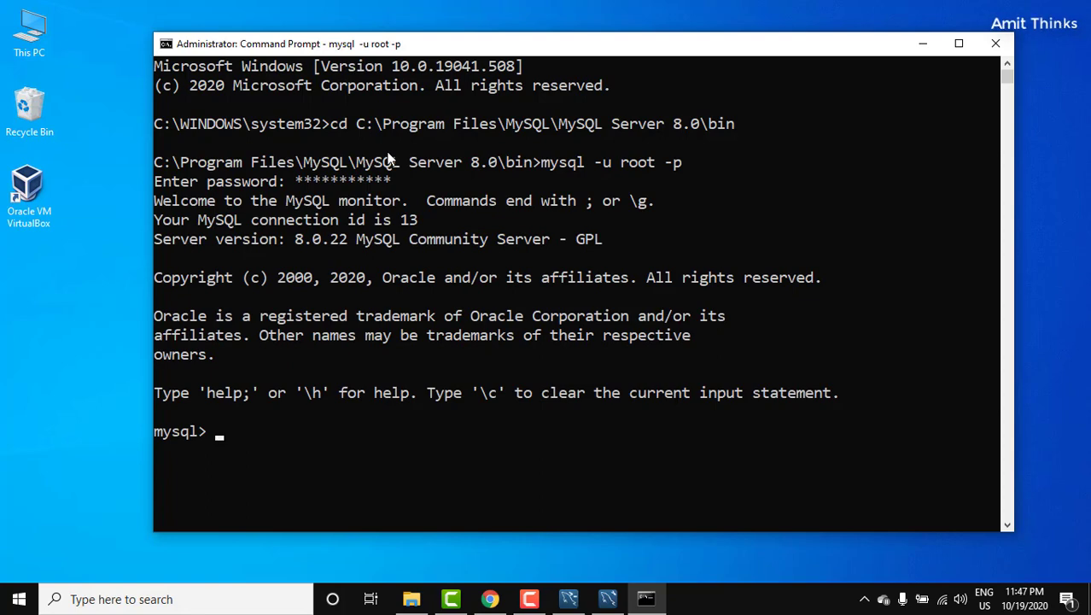
List the databases on the server with the statement show databases;.
left_click_drag(468, 38, 480, 21)
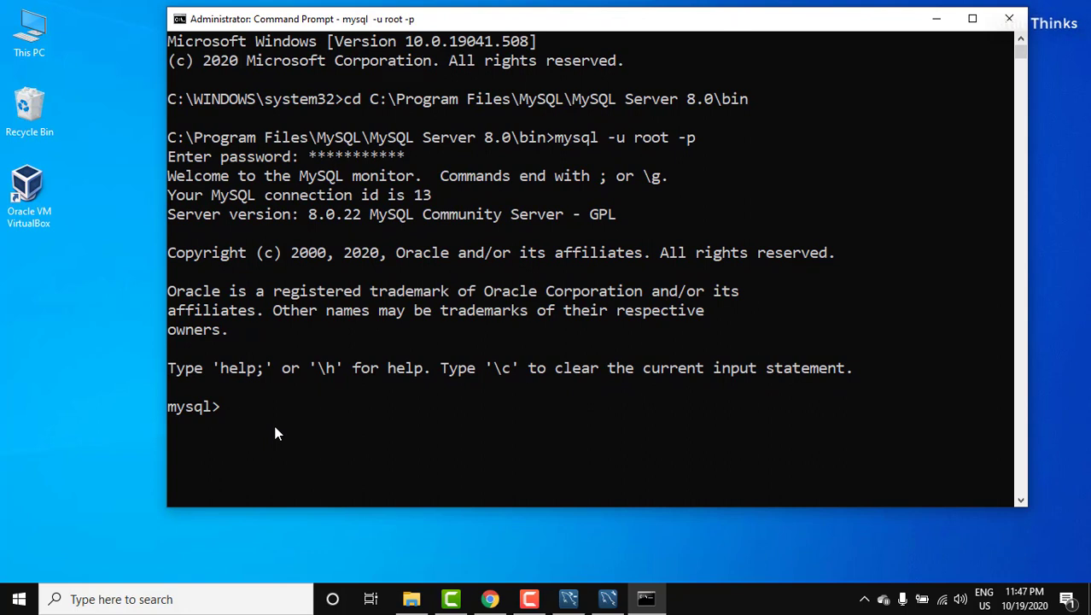
type("show databases;")
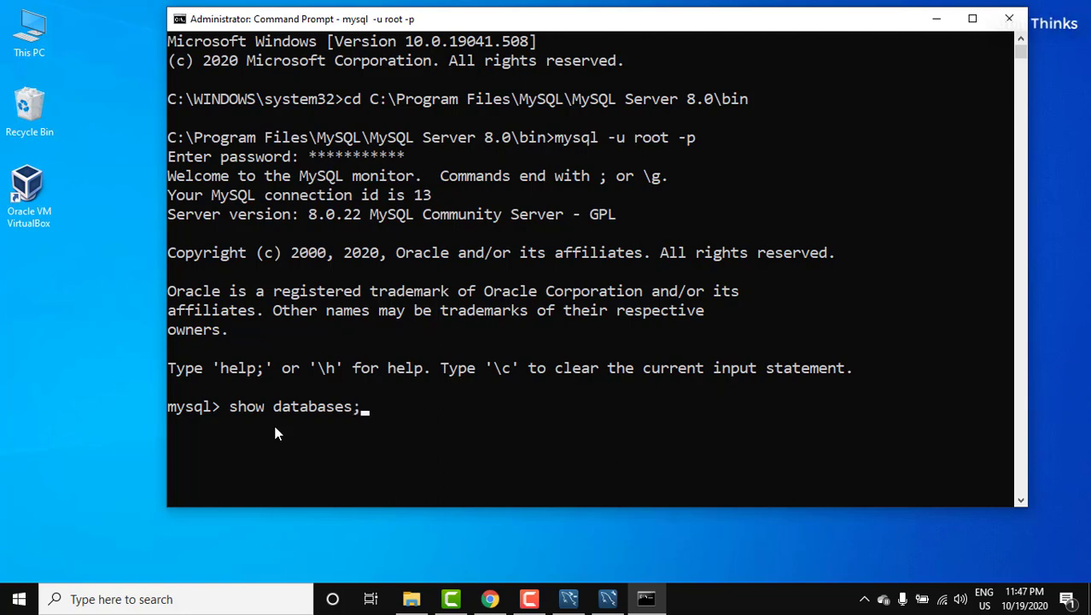
key("Return")
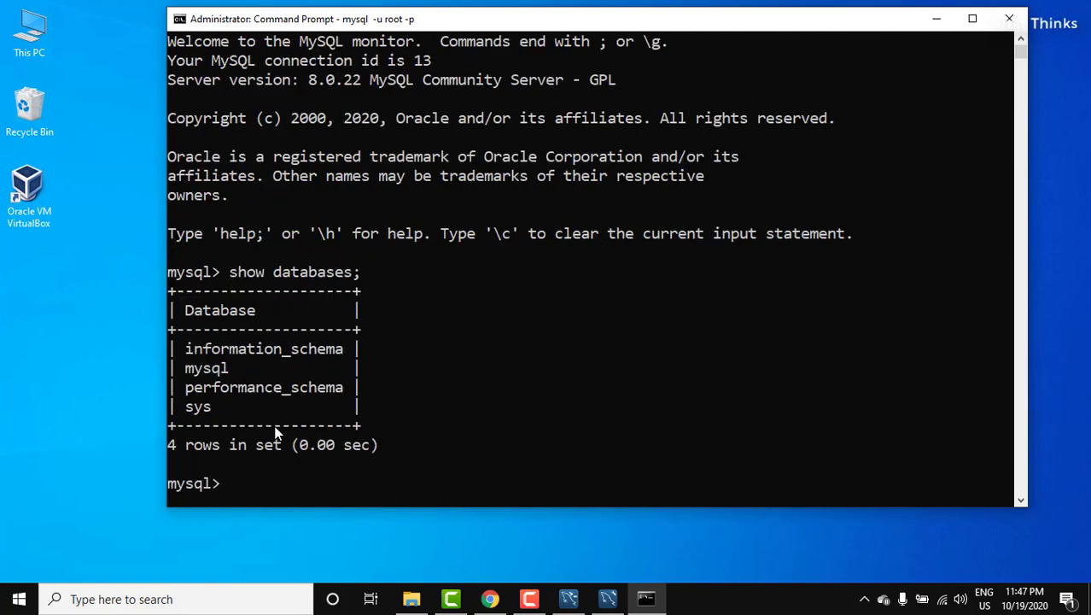
Create a database named amitdb and make it the current database.
type("create database ")
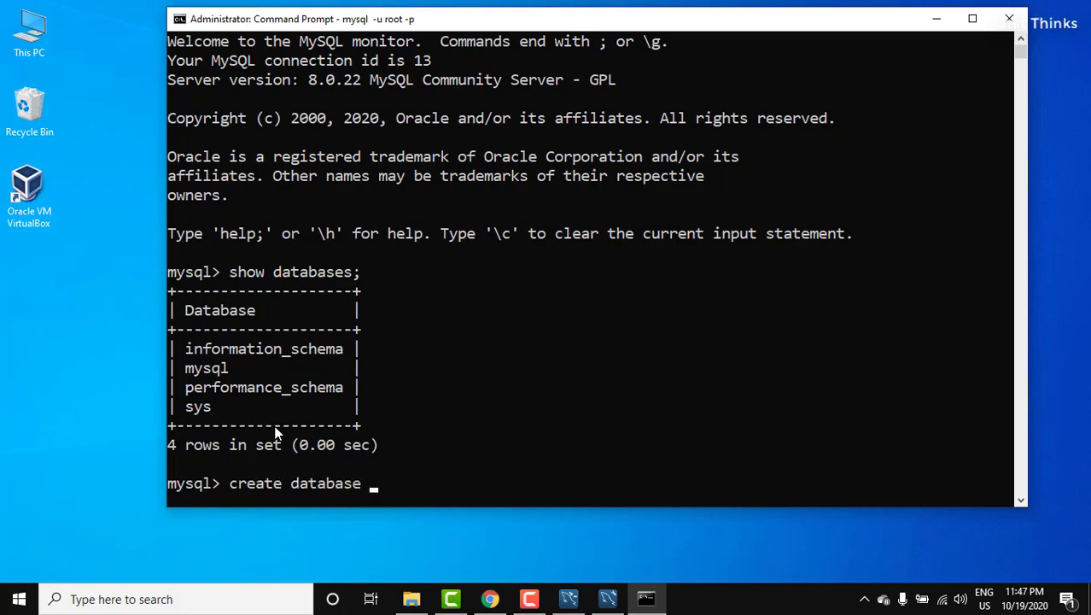
type("amitdb;")
key("Return")
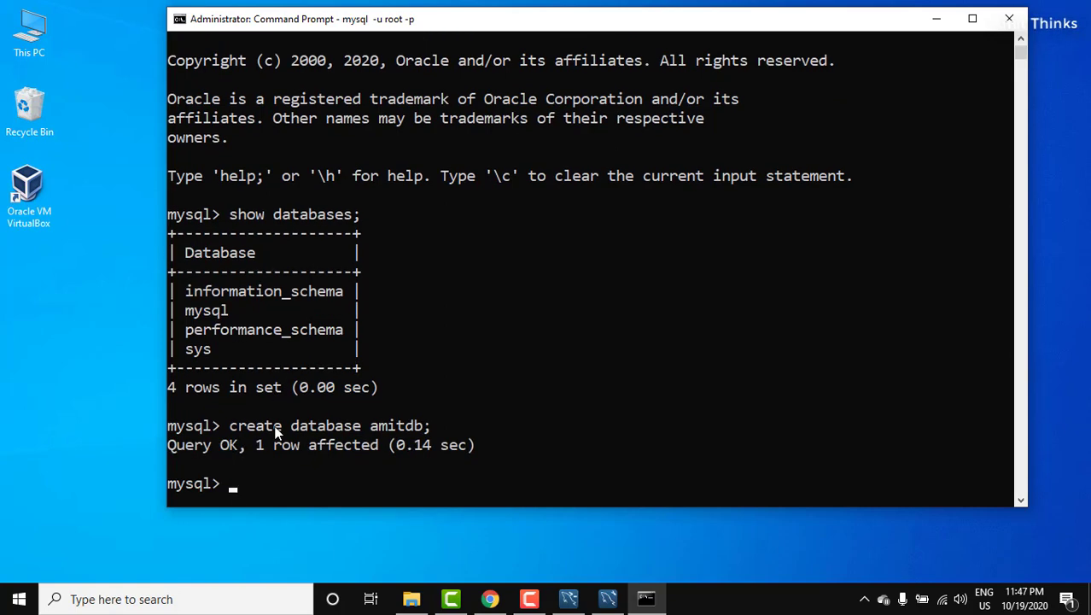
type("use amitdb;")
key("Return")
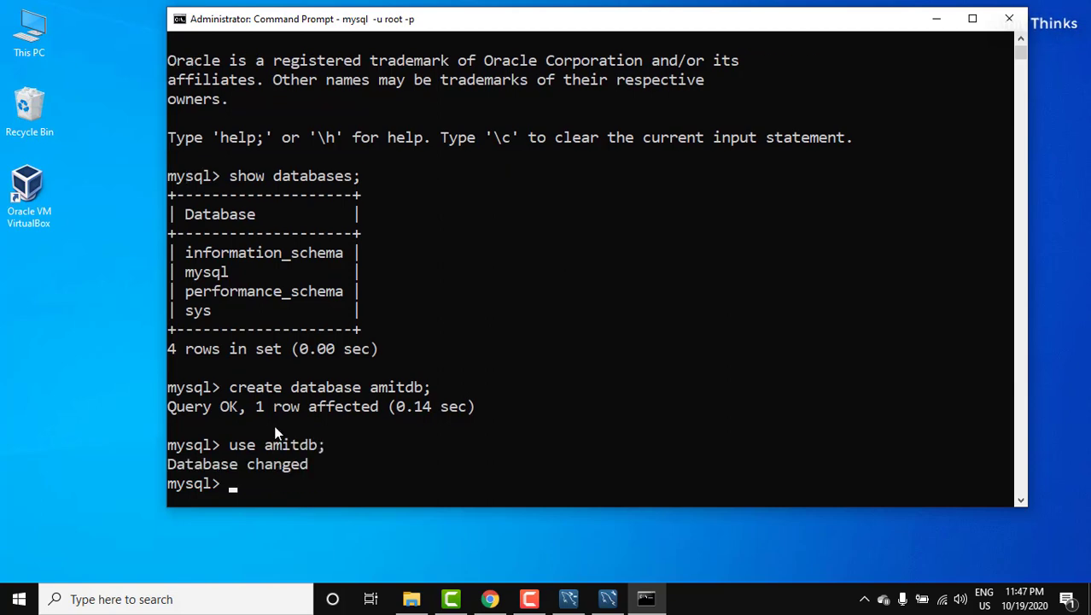
Write a create table statement for a table named demotb with an empty pair of parentheses for the columns.
type("create table")
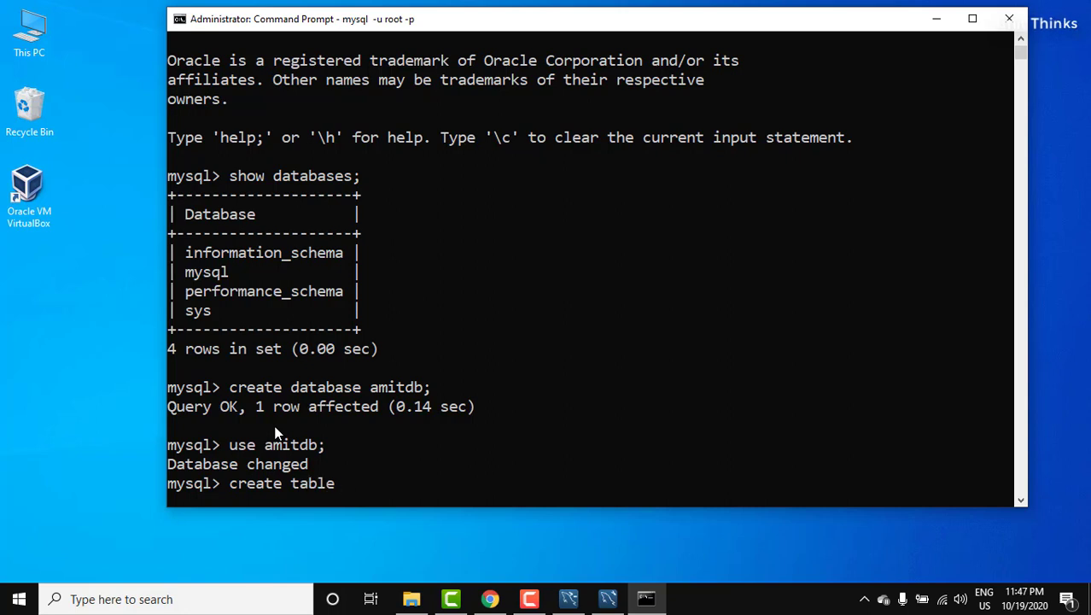
type(" tablename")
key("BackSpace")
key("BackSpace")
key("BackSpace")
key("BackSpace")
key("BackSpace")
key("BackSpace")
key("BackSpace")
key("BackSpace")
key("BackSpace")
type("demotb()")
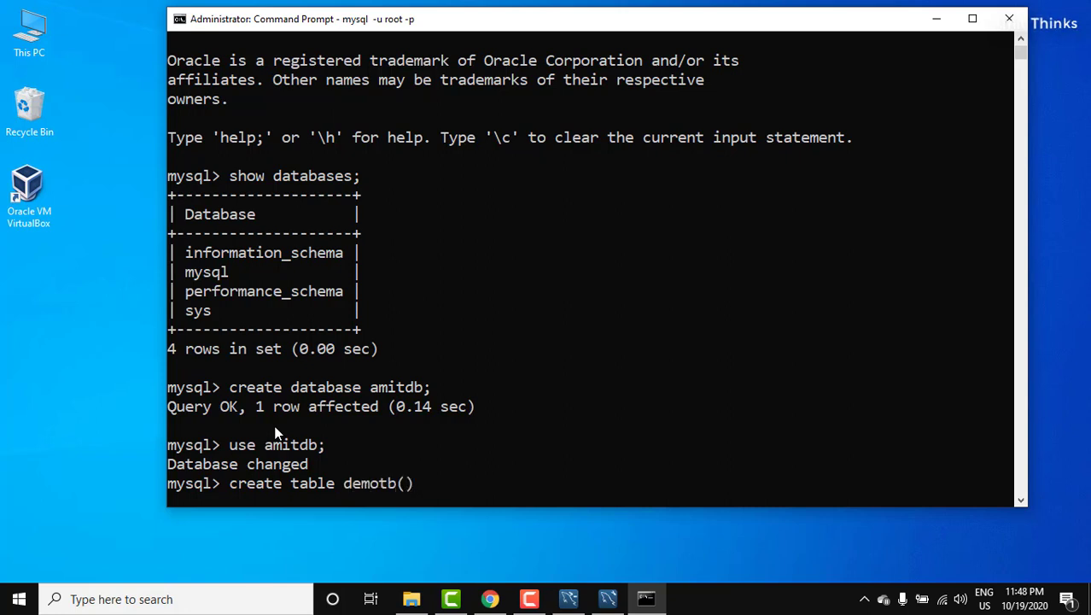